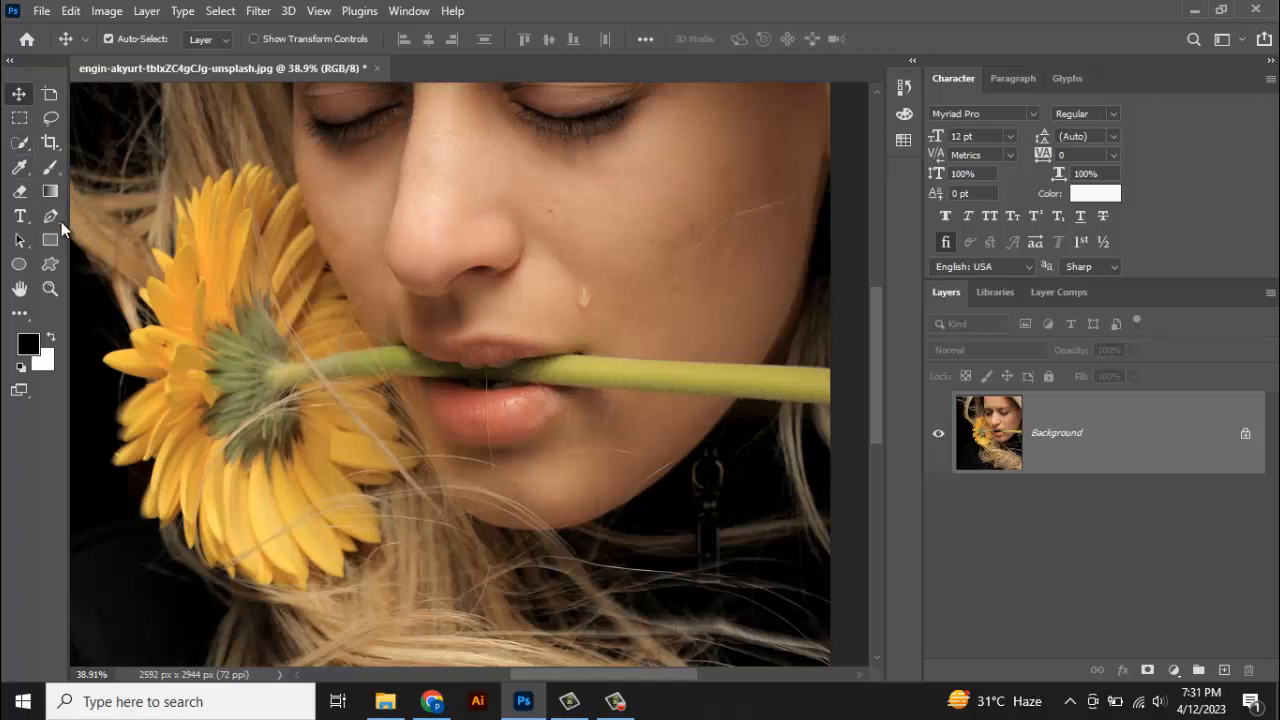
Start a Pen Tool path at the stem's cut end on the photo's edge and trace its upper edge toward the mouth.
left_click(52, 218)
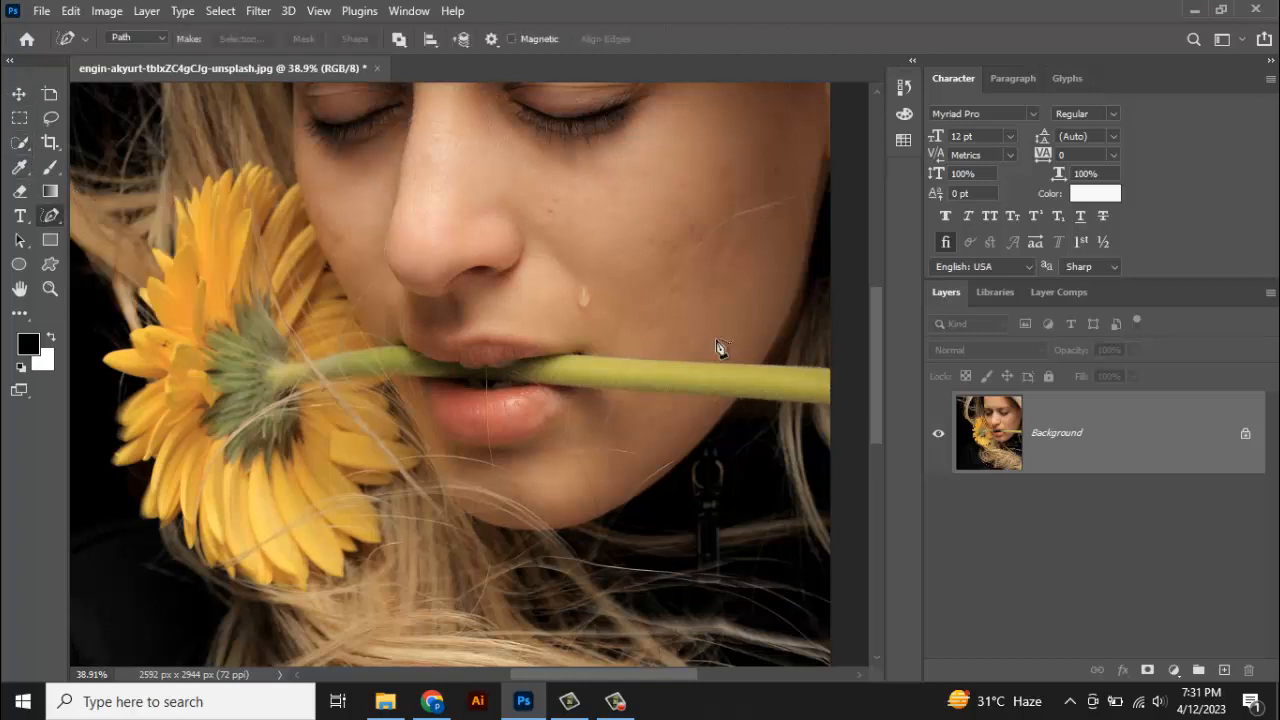
right_click(50, 215)
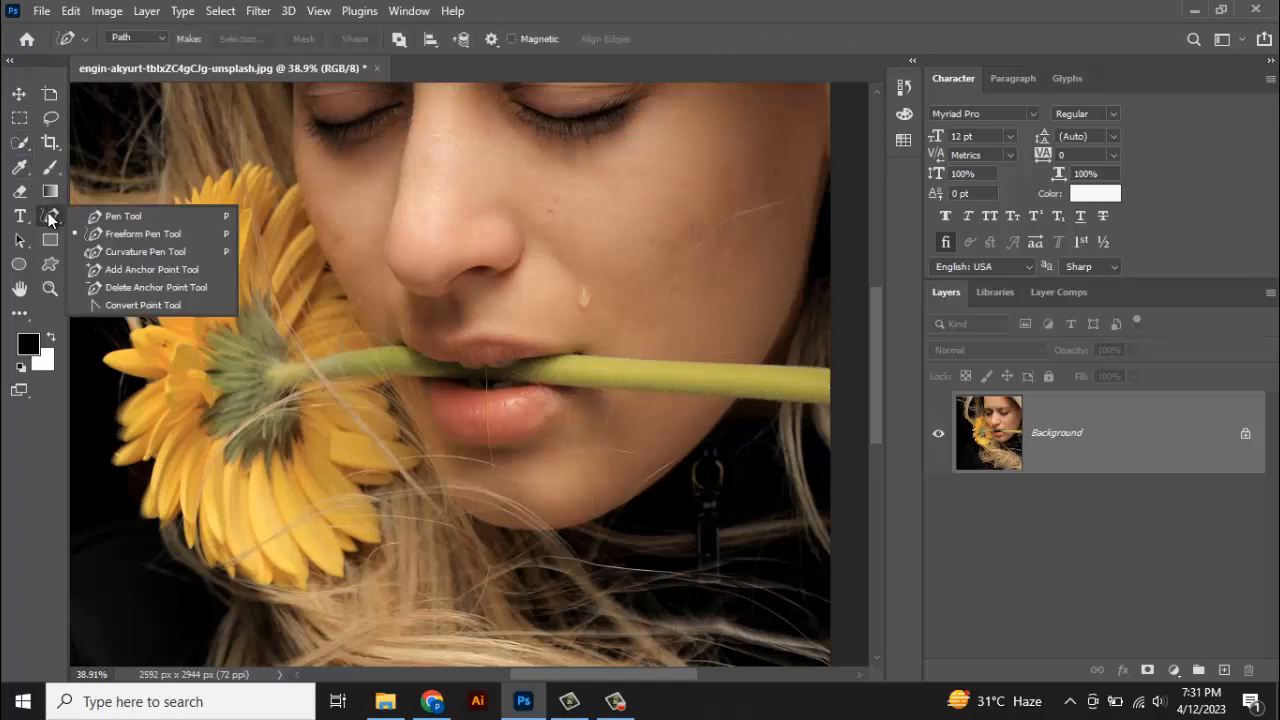
left_click(118, 213)
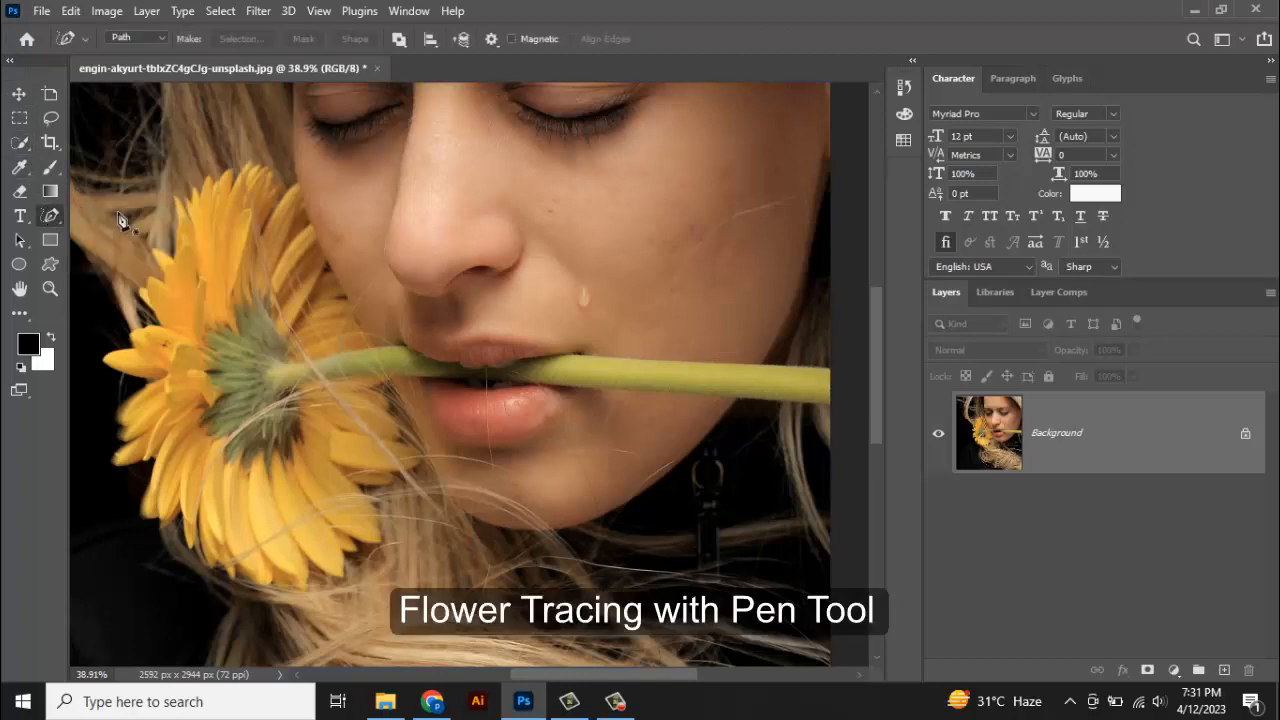
left_click(829, 370)
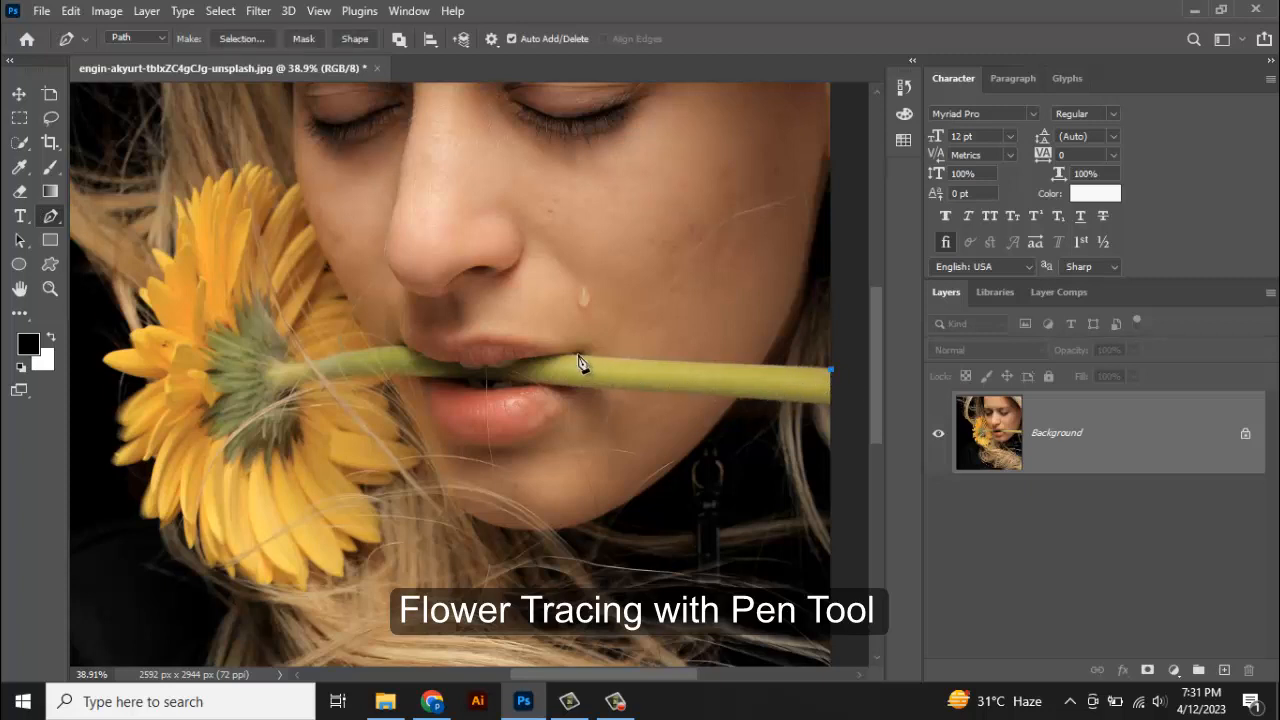
scroll(532, 370, "up", 6)
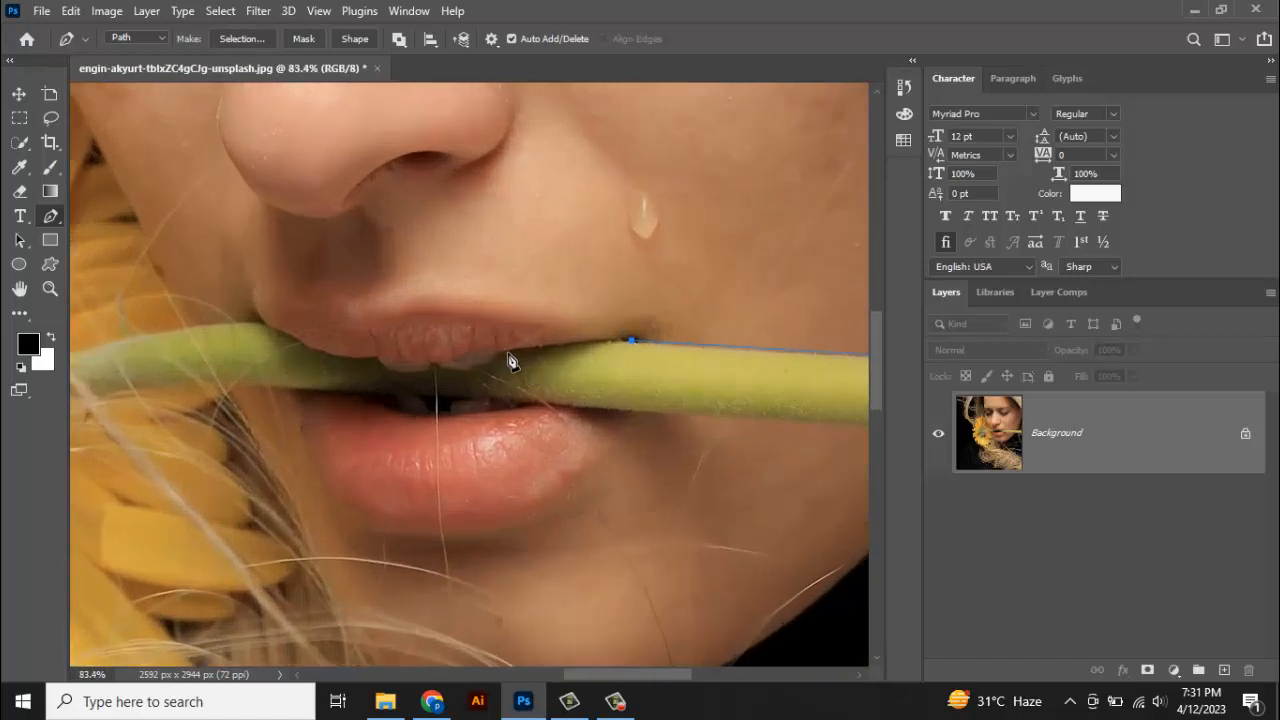
Continue the path along the stem's upper edge beneath the upper lip to where the stem reaches the petals.
left_click_drag(508, 353, 478, 364)
left_click_drag(465, 373, 441, 374)
left_click(438, 364)
left_click_drag(376, 364, 340, 345)
left_click(376, 363)
left_click_drag(263, 322, 198, 275)
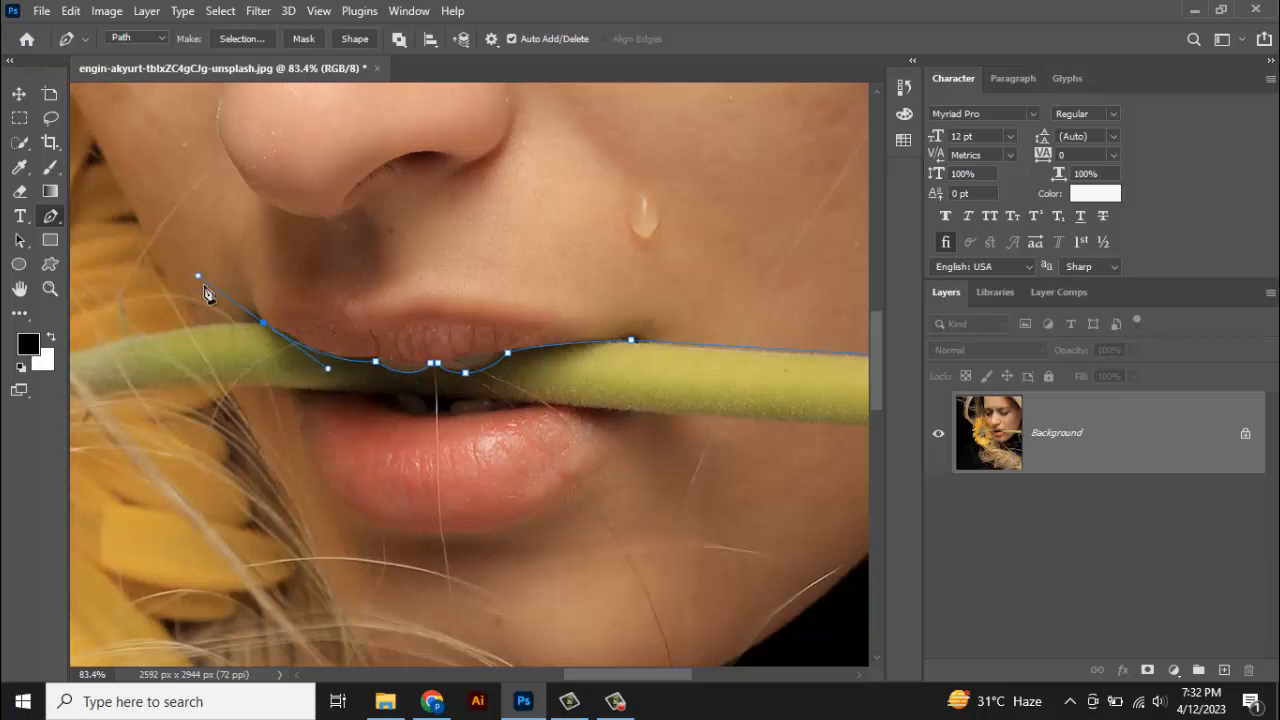
left_click(263, 323)
left_click_drag(174, 340, 166, 336)
left_click(194, 327, "alt")
Extend the path up the cheek edge and around the tips of the flower's uppermost petals.
key("space")
left_click_drag(189, 287, 556, 523)
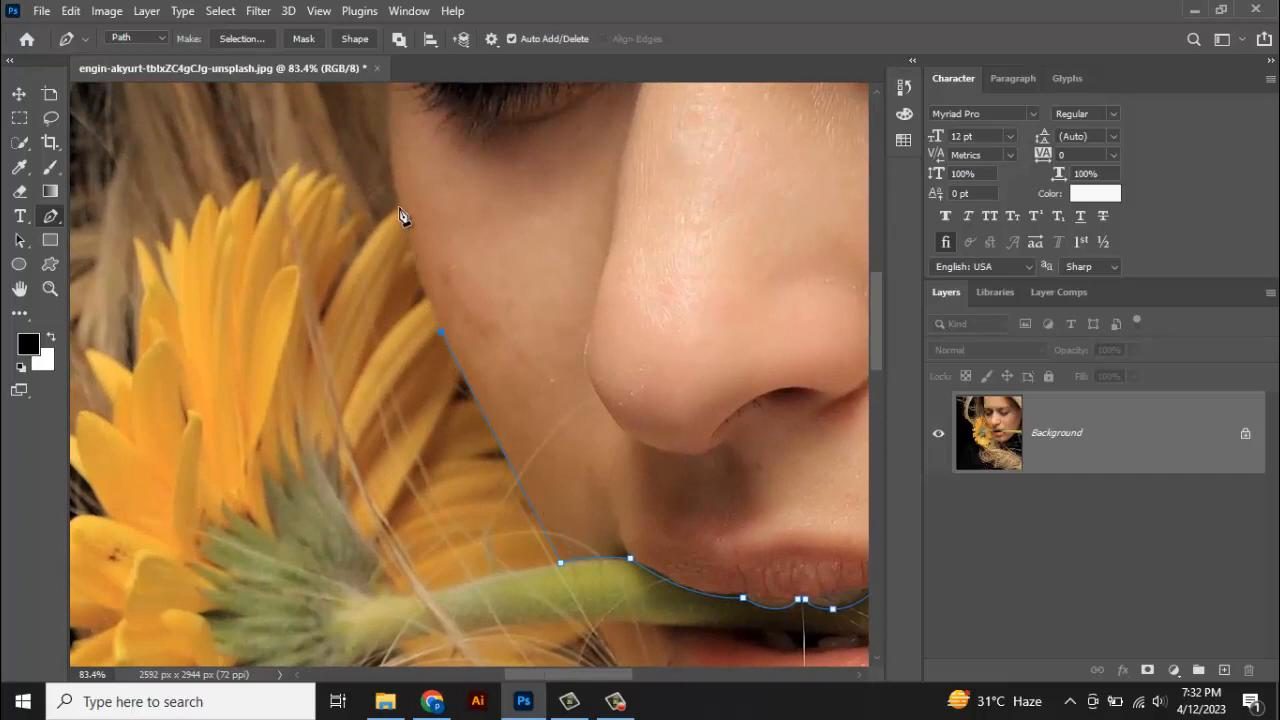
left_click(394, 176)
key("ctrl+z")
left_click_drag(346, 273, 335, 302)
left_click_drag(364, 210, 318, 190)
left_click(321, 178)
left_click(285, 169)
Trace the path around the petal tips on the flower's upper left side.
left_click_drag(255, 224, 247, 179)
left_click(202, 199)
left_click_drag(175, 220, 170, 236)
left_click(172, 258)
left_click(165, 281)
left_click_drag(133, 235, 128, 247)
left_click_drag(136, 374, 320, 209)
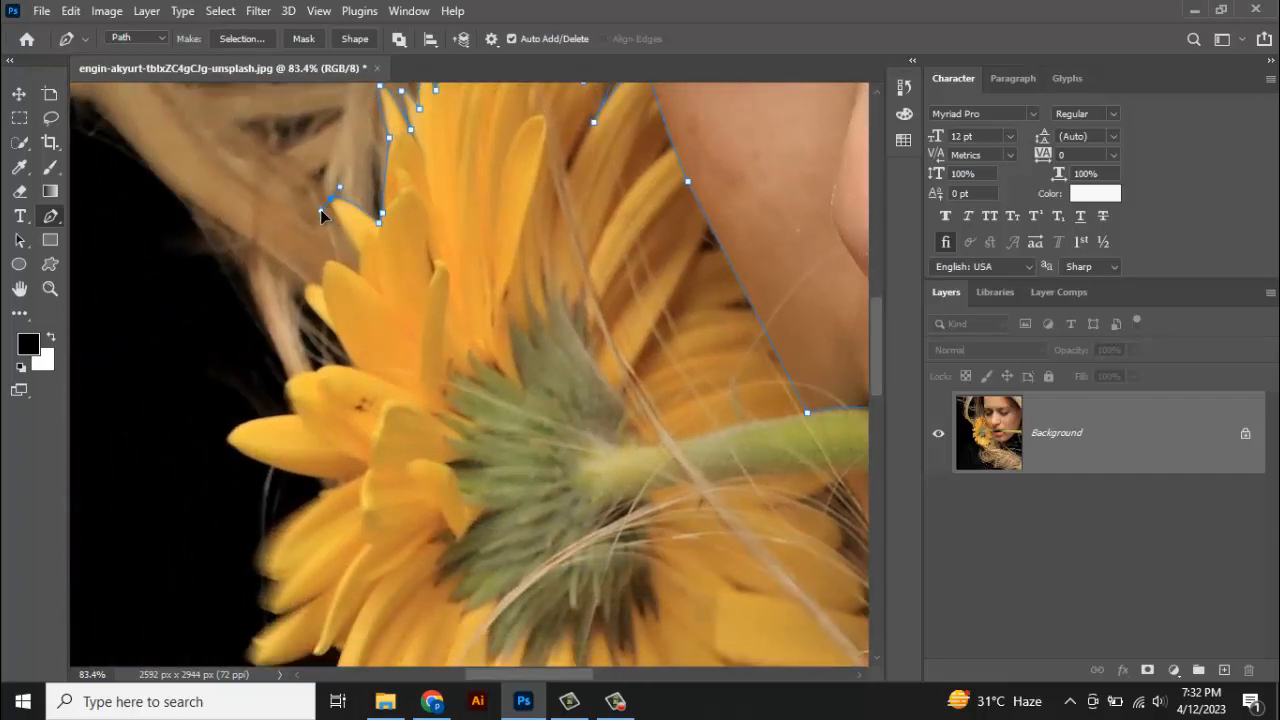
Continue the path around the petals on the flower's left side, including the longest outward-pointing petal.
left_click(360, 272)
left_click(326, 264)
left_click_drag(323, 286, 311, 320)
left_click(323, 286, "alt")
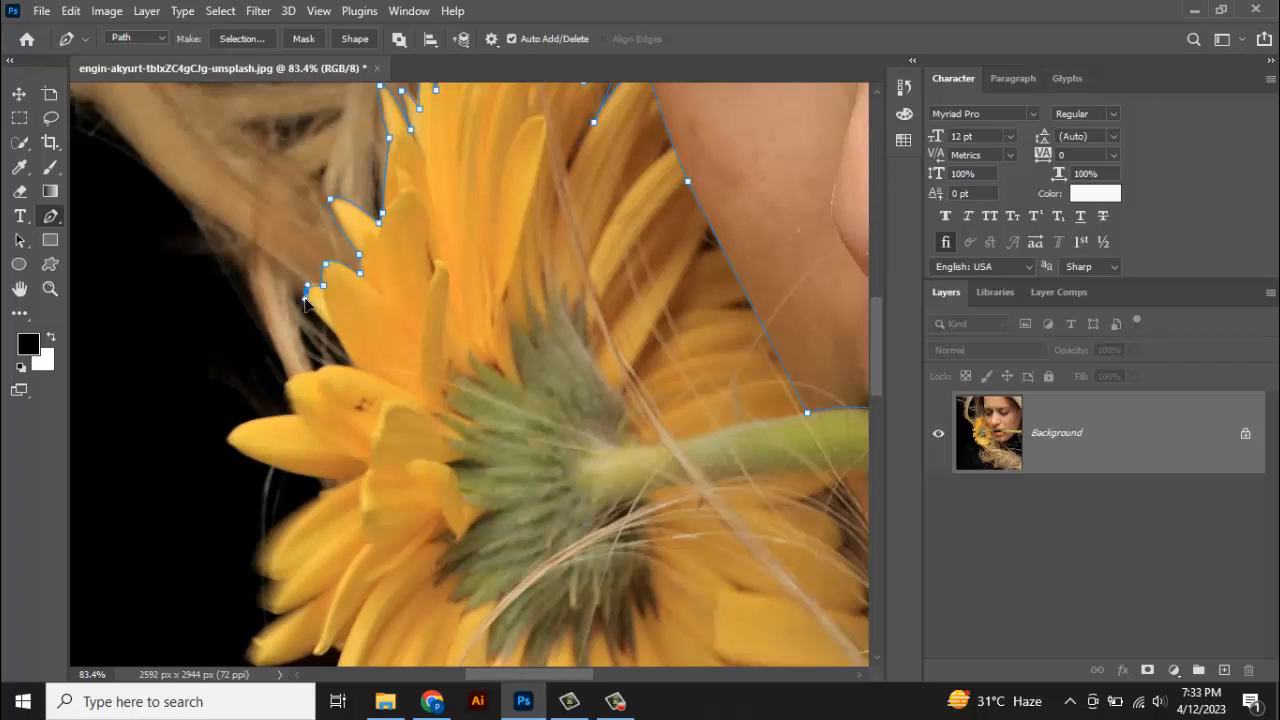
left_click(355, 364)
left_click_drag(286, 385, 287, 402)
left_click(295, 412)
left_click_drag(227, 440, 233, 455)
left_click(346, 482)
scroll(309, 380, "down", 4)
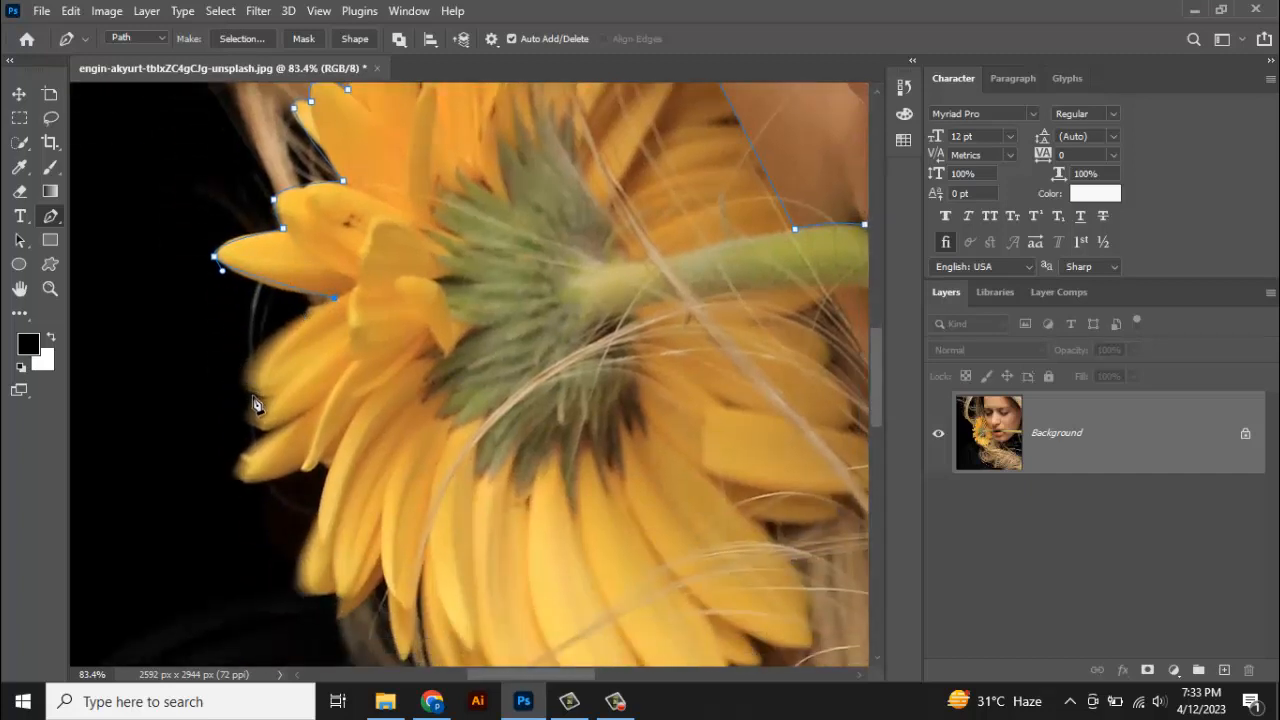
Trace the path around the petals on the flower's lower left side.
left_click(250, 388)
left_click_drag(249, 425, 272, 486)
left_click(322, 471)
left_click_drag(302, 612, 228, 433)
left_click(210, 412)
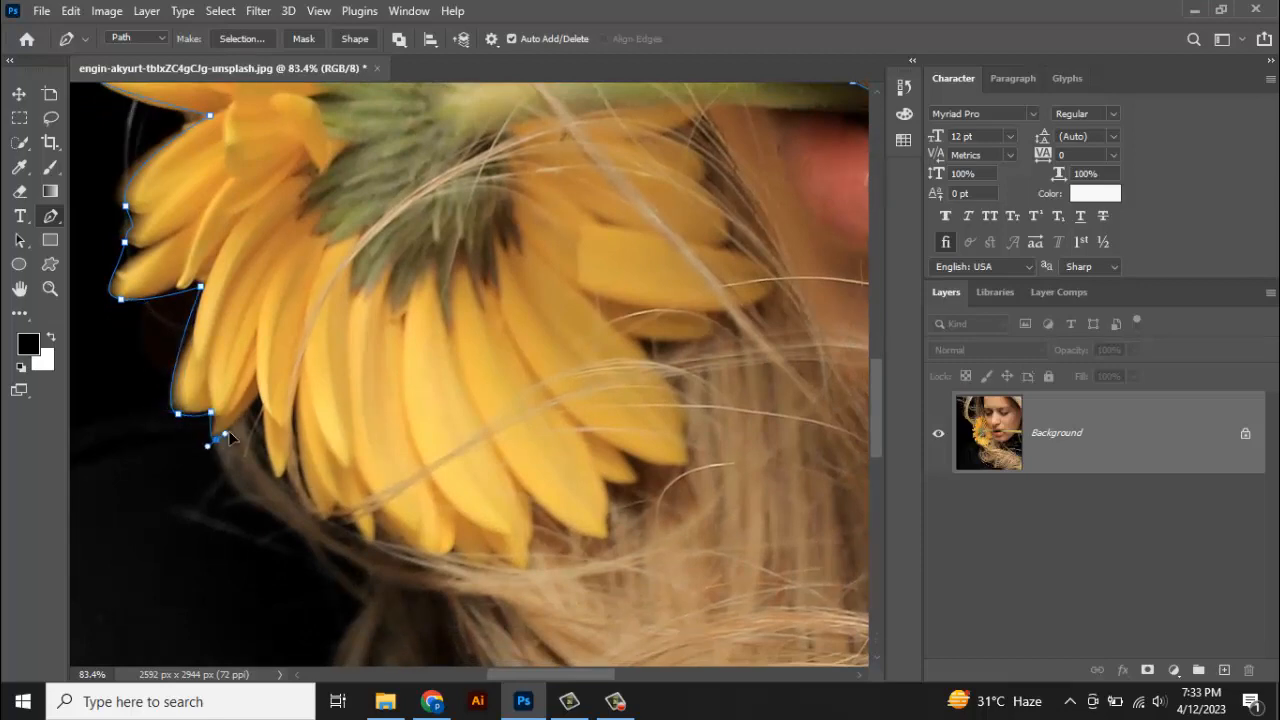
left_click(261, 397)
left_click(296, 443)
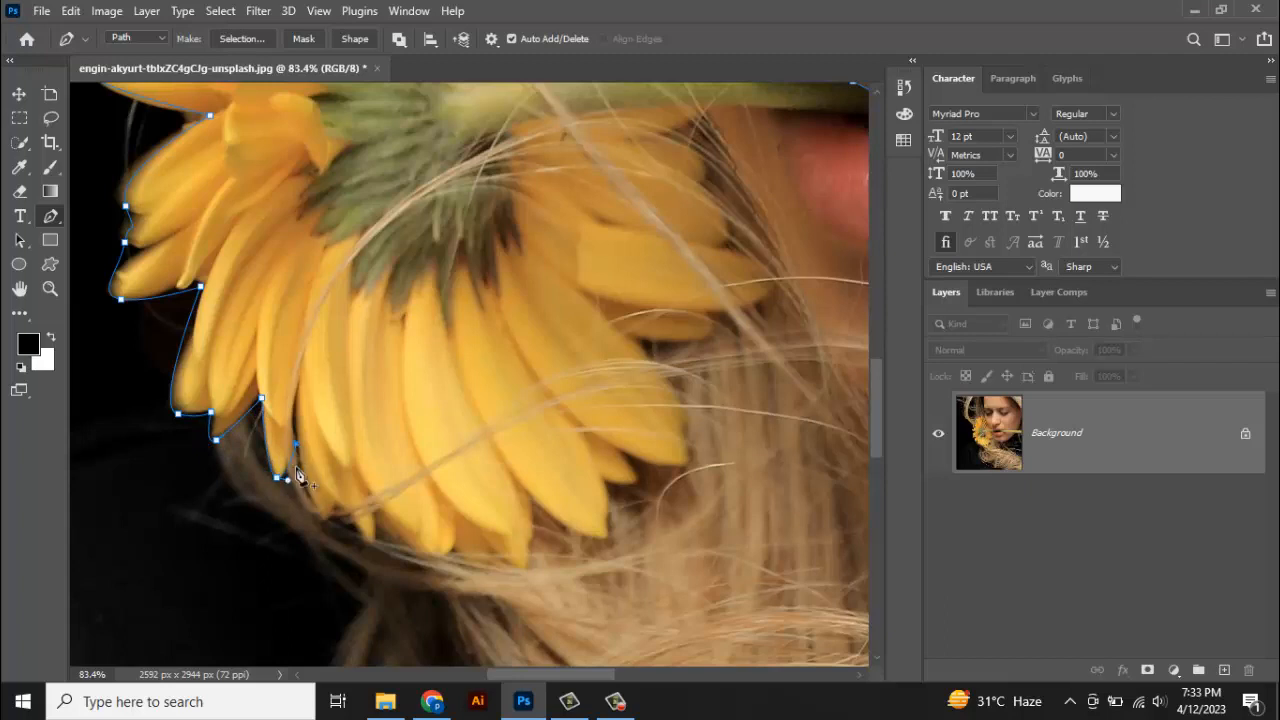
Extend the path around the petal tips along the bottom of the flower where they meet the hair.
left_click(324, 520)
left_click_drag(381, 548, 374, 505)
left_click_drag(449, 555, 540, 546)
left_click(531, 501)
key("space")
left_click_drag(631, 543, 359, 486)
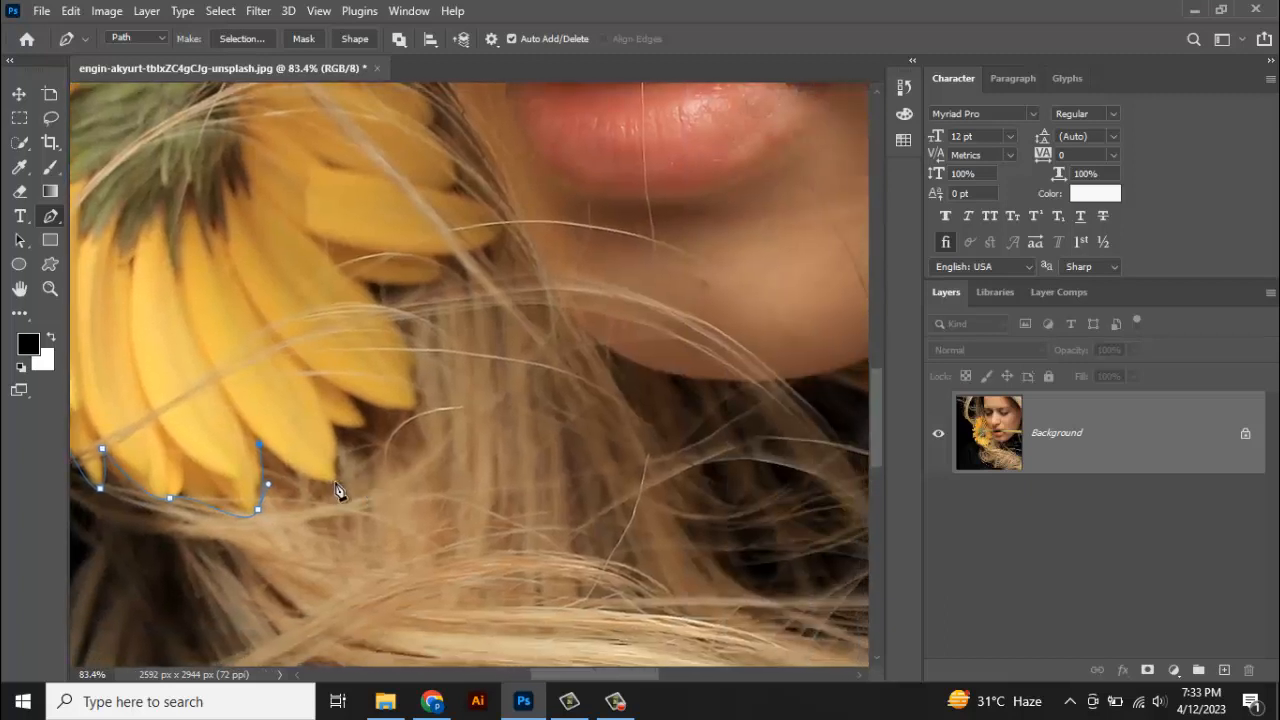
Trace the path around the petals on the flower's lower right side, up to the long petal beside the chin.
left_click(367, 431)
left_click(351, 398)
left_click_drag(420, 408, 424, 398)
left_click(329, 264)
key("ctrl+z")
left_click_drag(441, 263, 430, 240)
left_click_drag(506, 226, 446, 465)
left_click(453, 194)
Continue the path around the last petals beside the mouth to the underside of the stem.
key("space")
left_click_drag(421, 375, 391, 360)
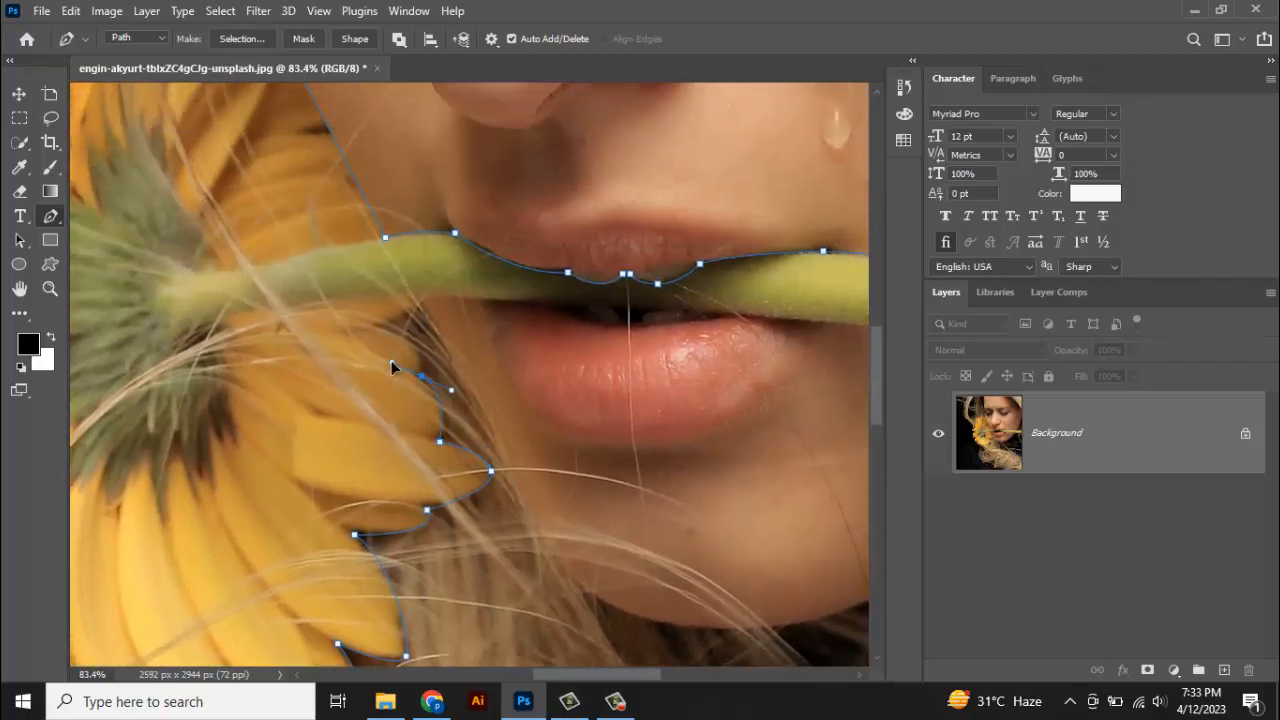
left_click(422, 376, "alt")
left_click_drag(407, 318, 436, 307)
left_click(436, 297)
Trace the stem's lower edge to its cut end and close the path at the starting anchor.
left_click_drag(566, 346, 356, 357)
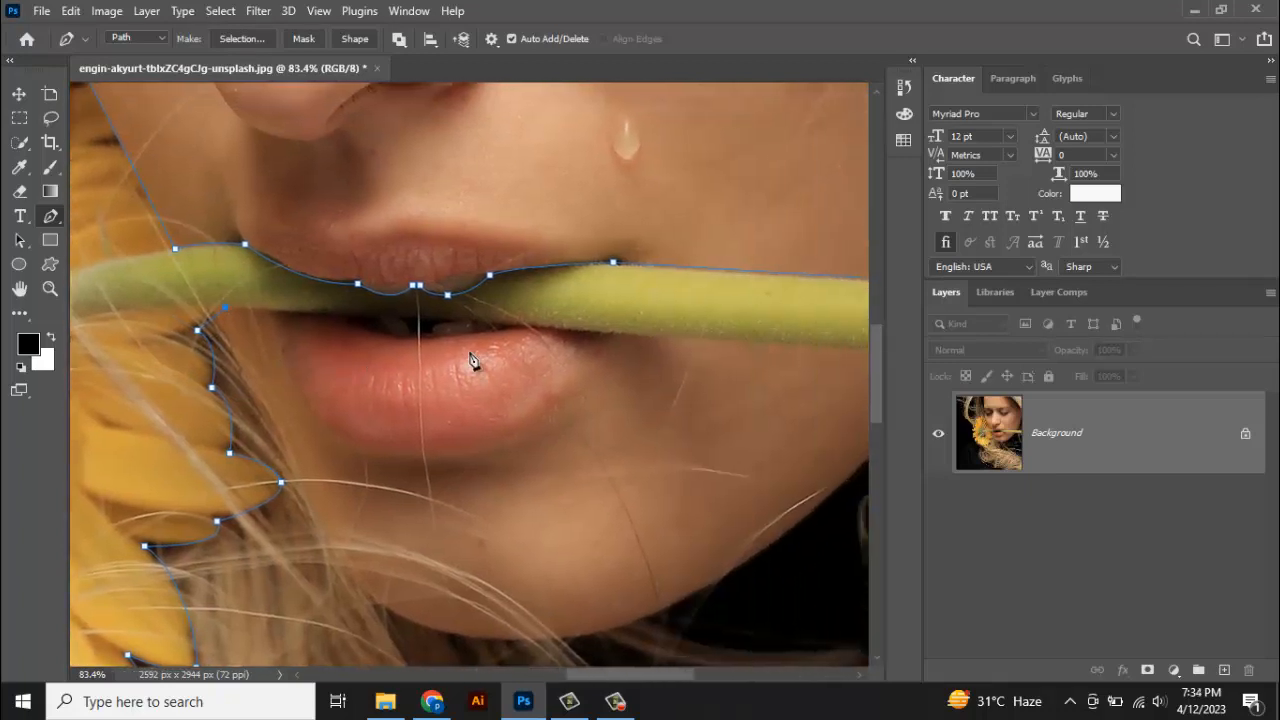
left_click_drag(598, 332, 686, 336)
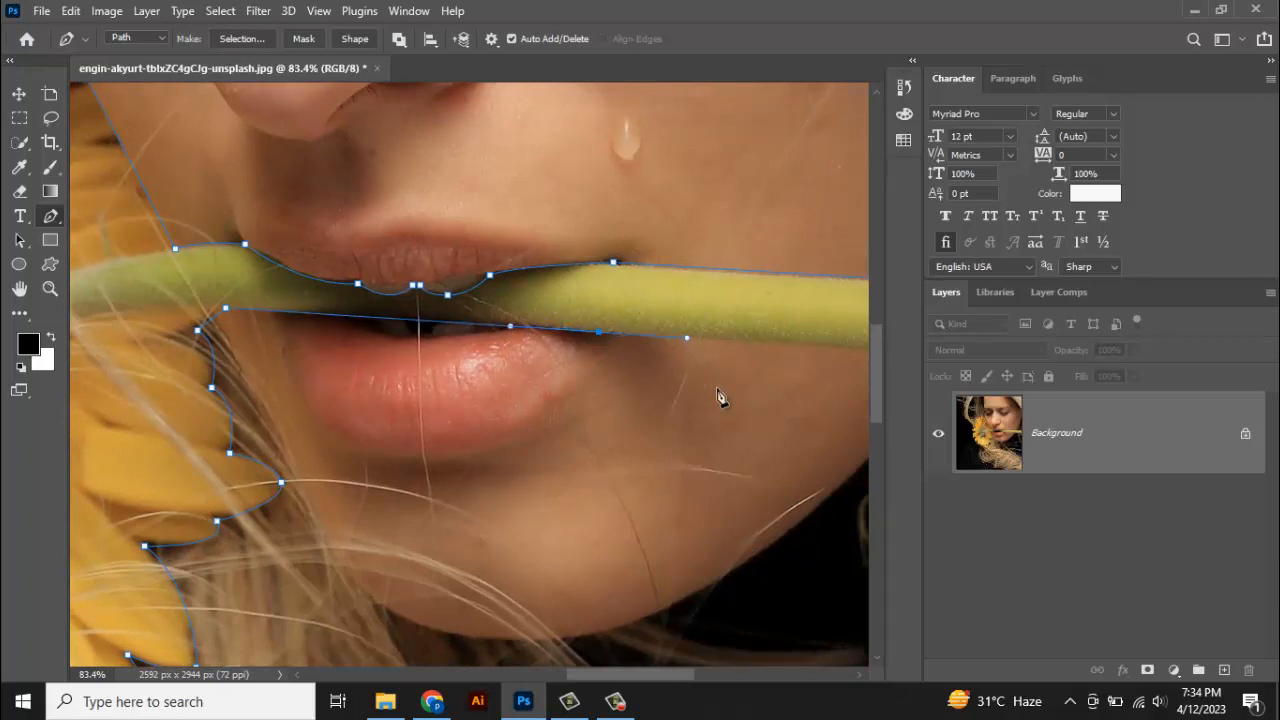
left_click_drag(679, 406, 330, 394)
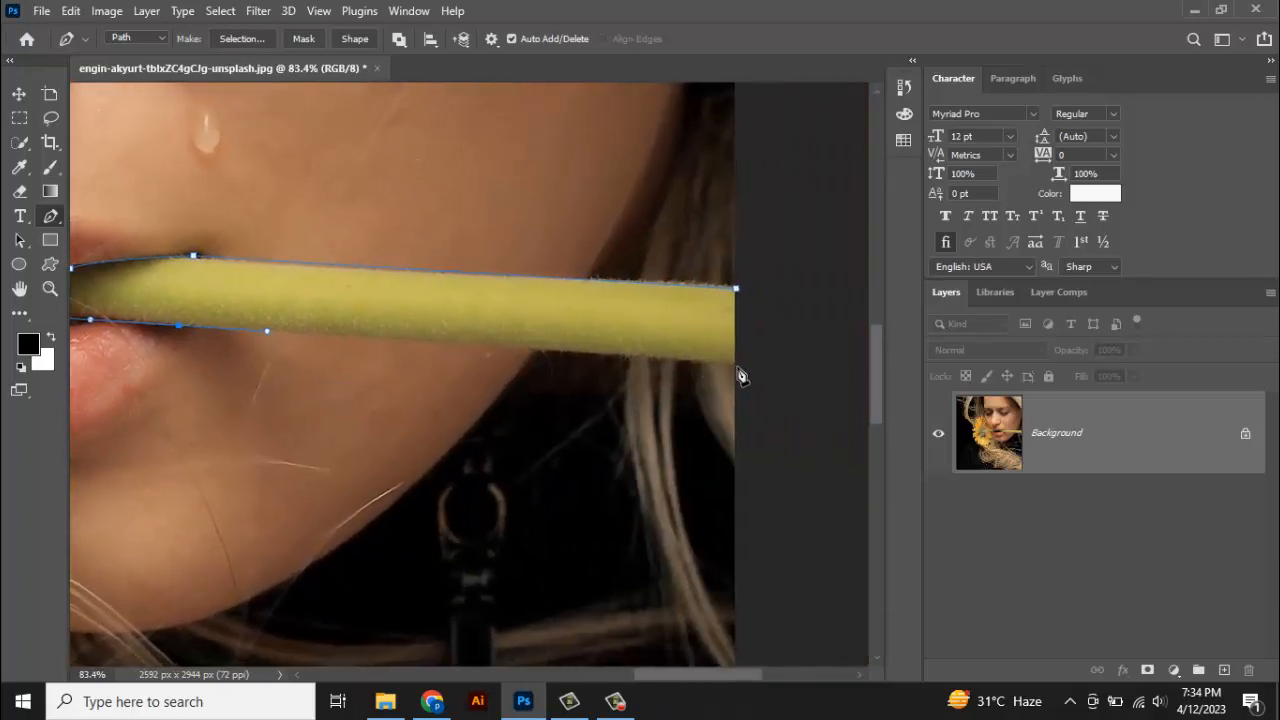
left_click(736, 366)
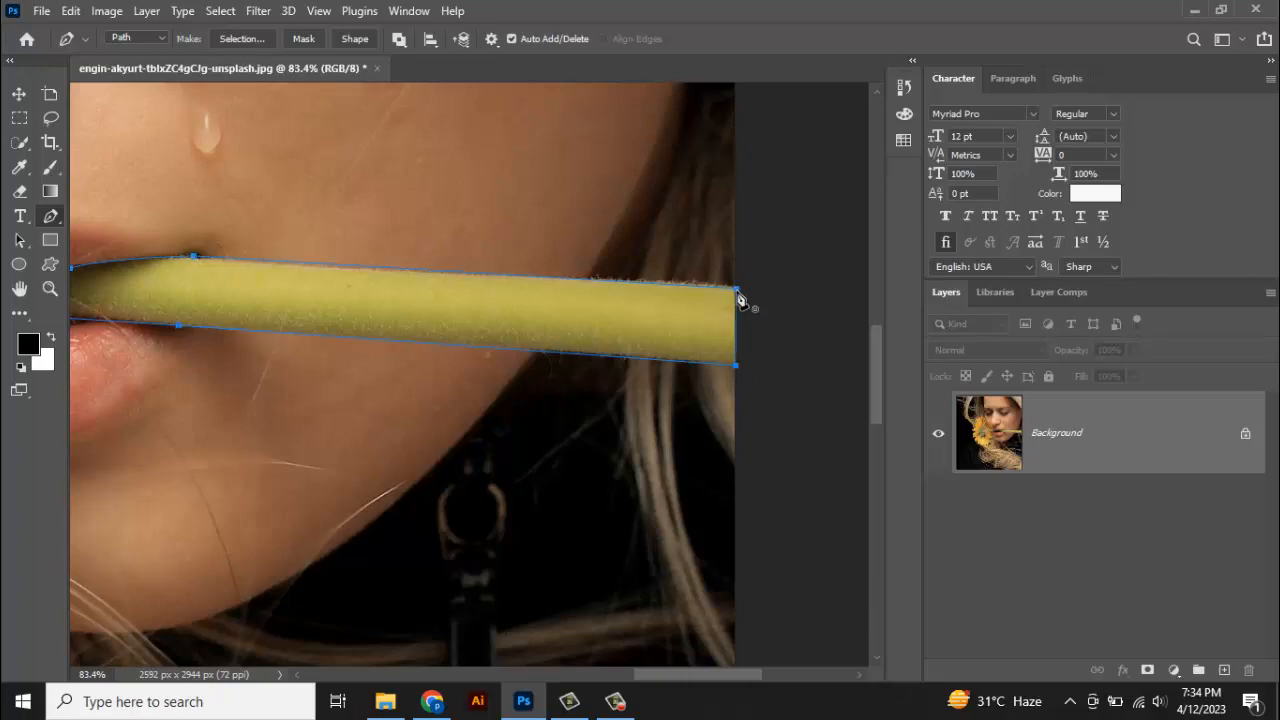
scroll(716, 340, "down", 6)
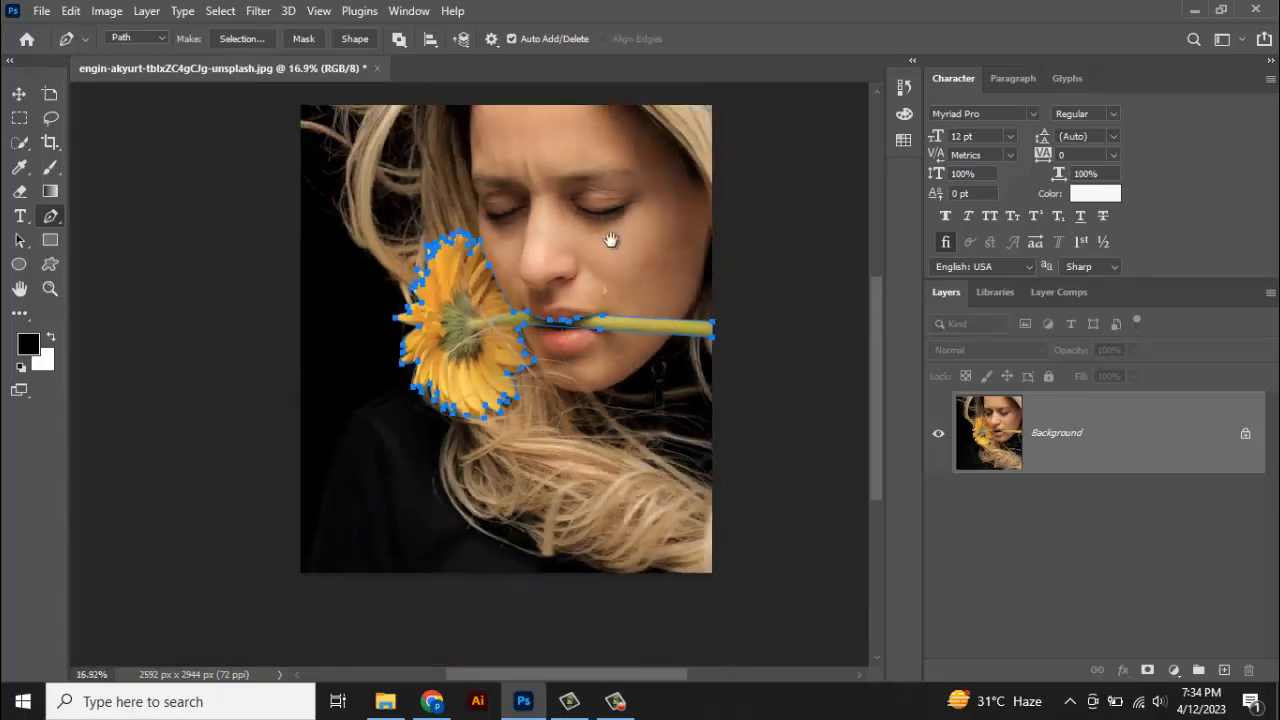
Convert the closed flower path into a selection.
left_click_drag(610, 240, 561, 279)
right_click(416, 376)
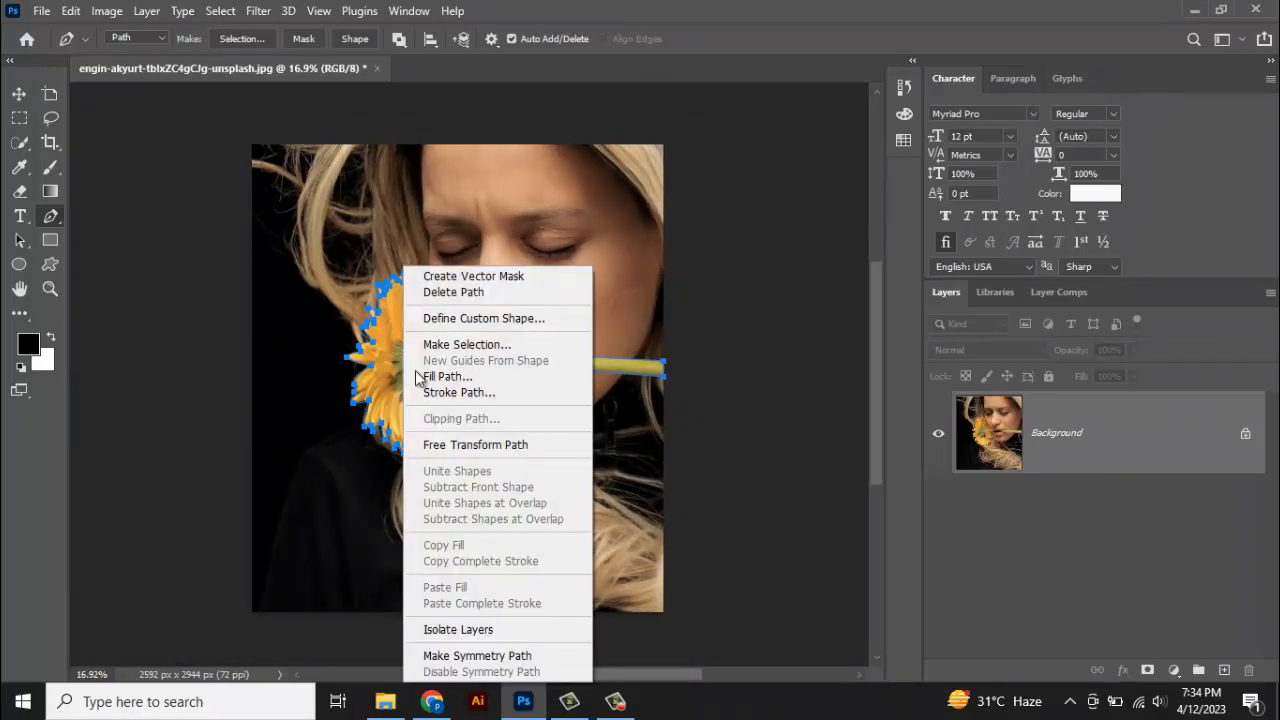
left_click(467, 346)
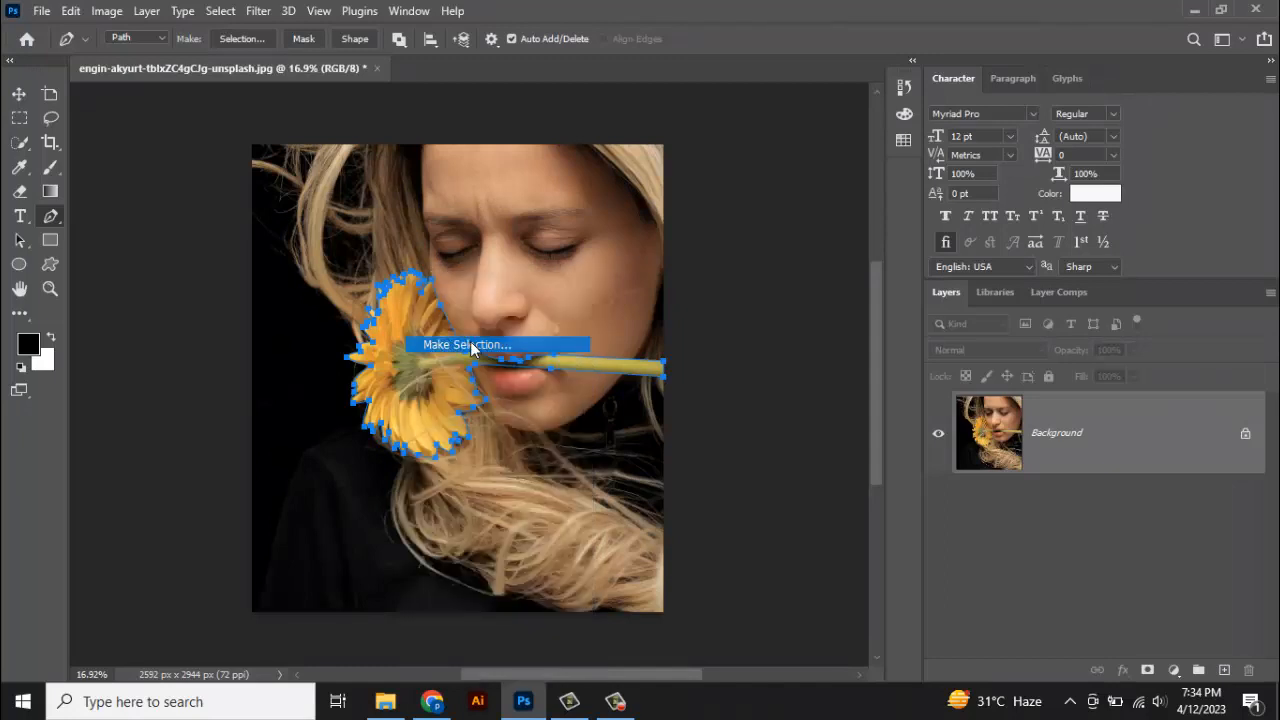
left_click(733, 169)
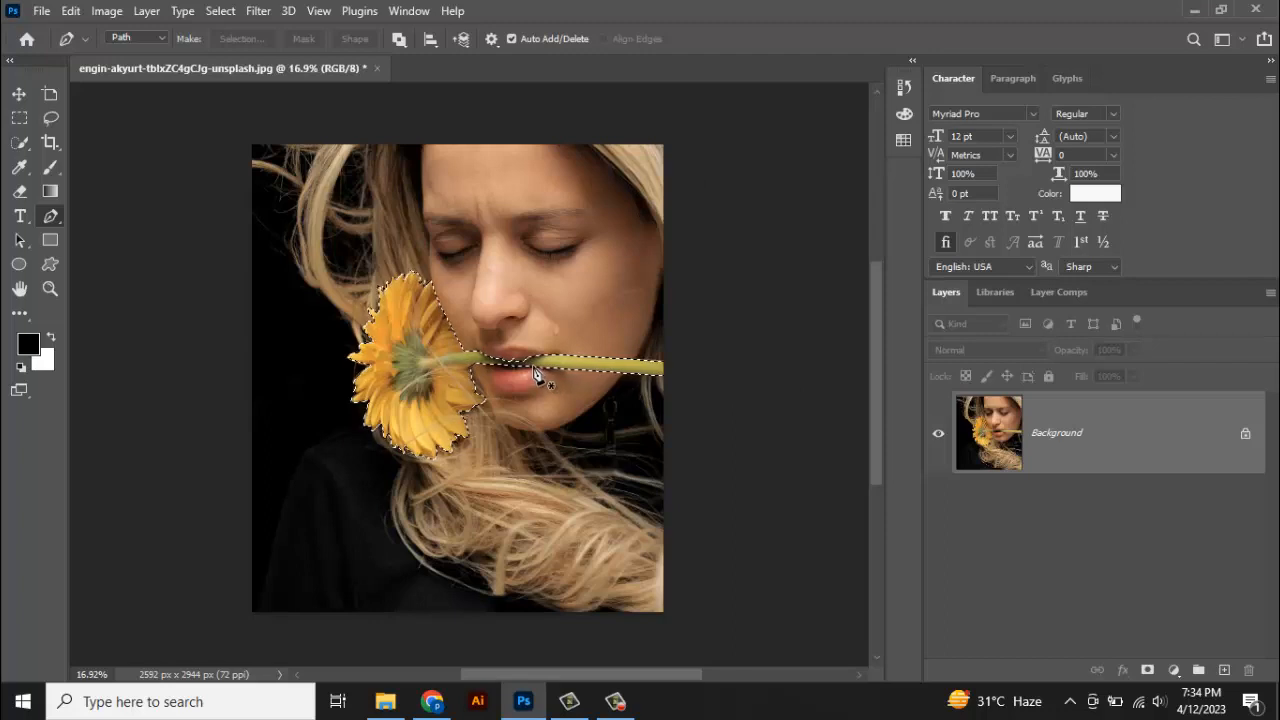
Copy the selected flower onto a new layer and convert that layer to a Smart Object.
key("ctrl+j")
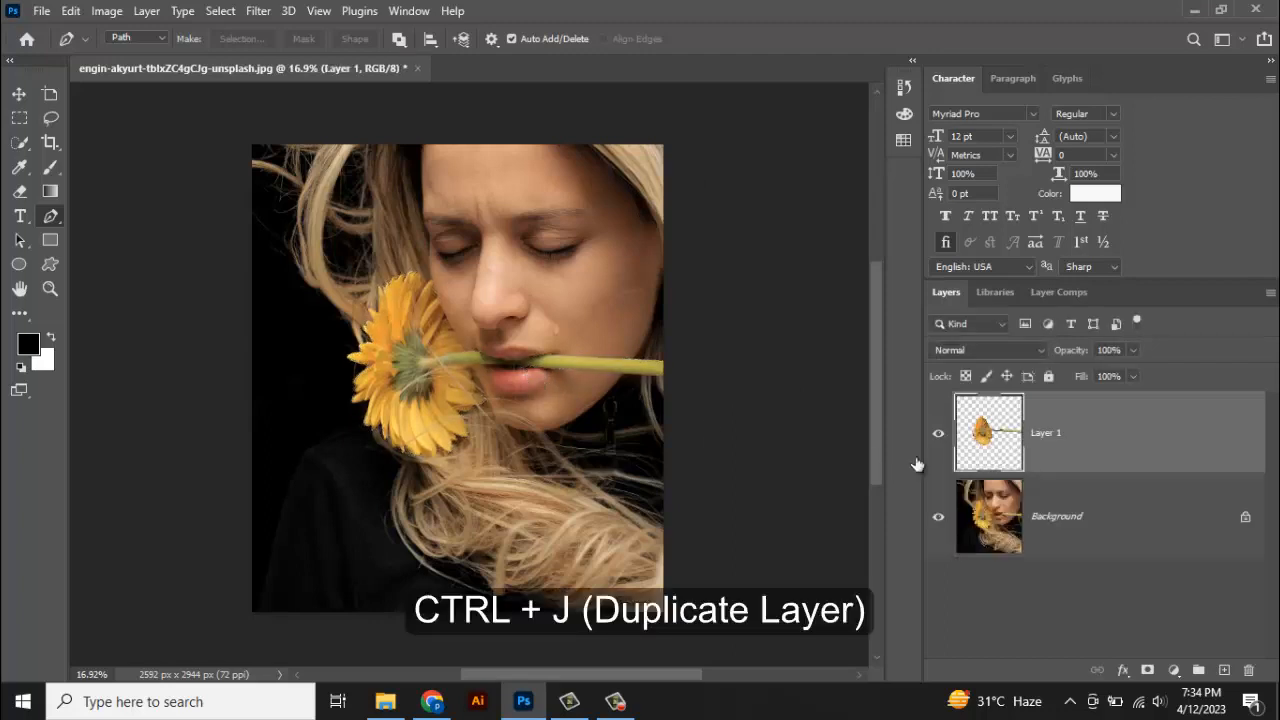
right_click(1117, 430)
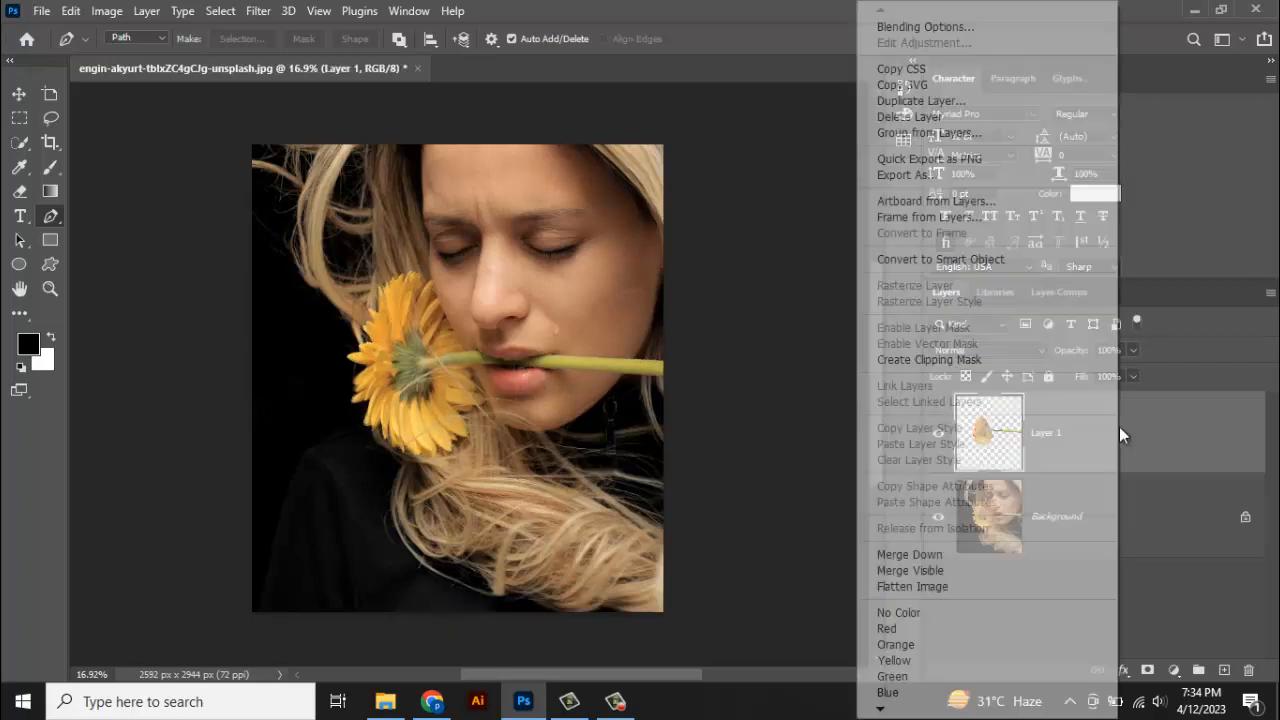
left_click(941, 262)
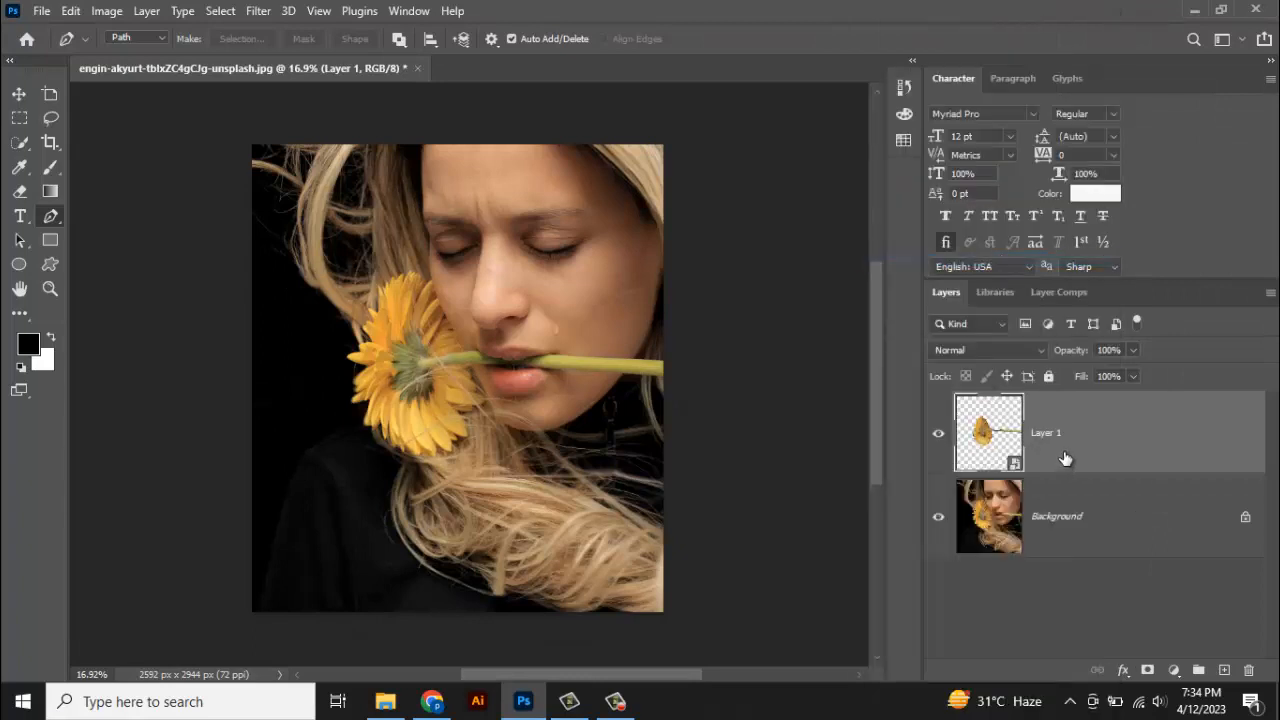
Duplicate the flower Smart Object inside a new group and set the copy's blend mode to Linear Dodge (Add).
key("ctrl+g")
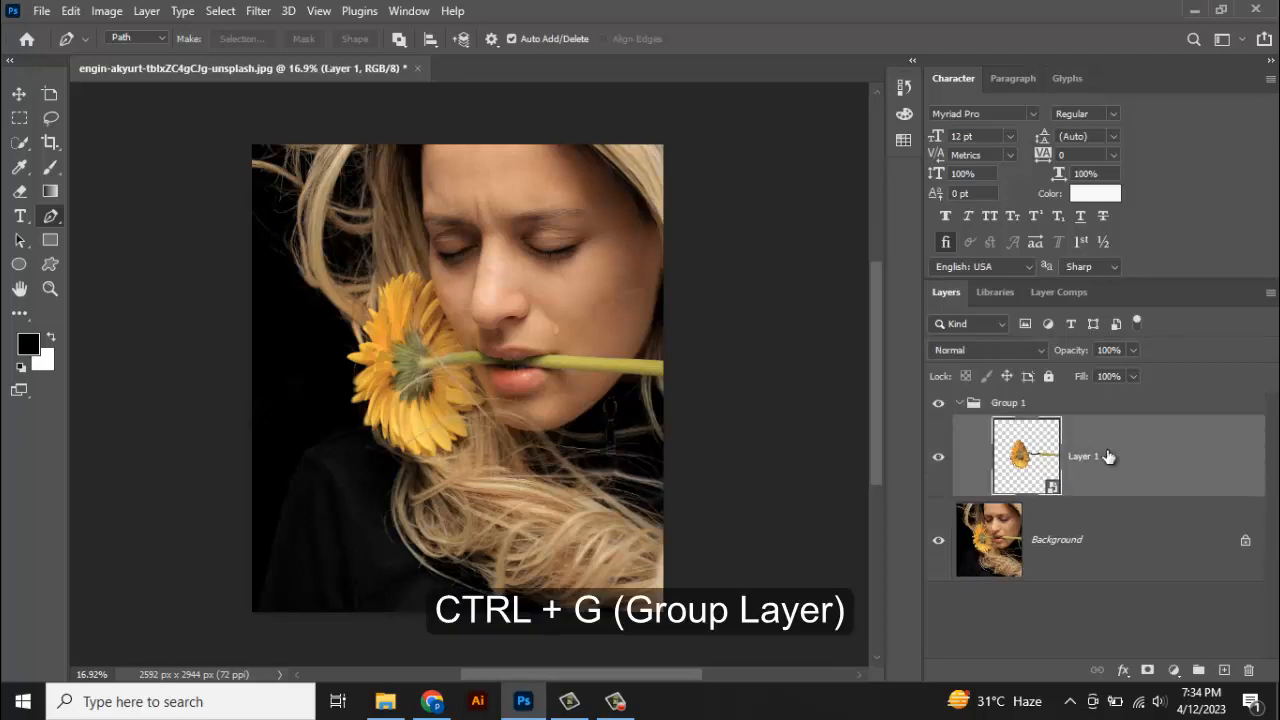
key("ctrl+j")
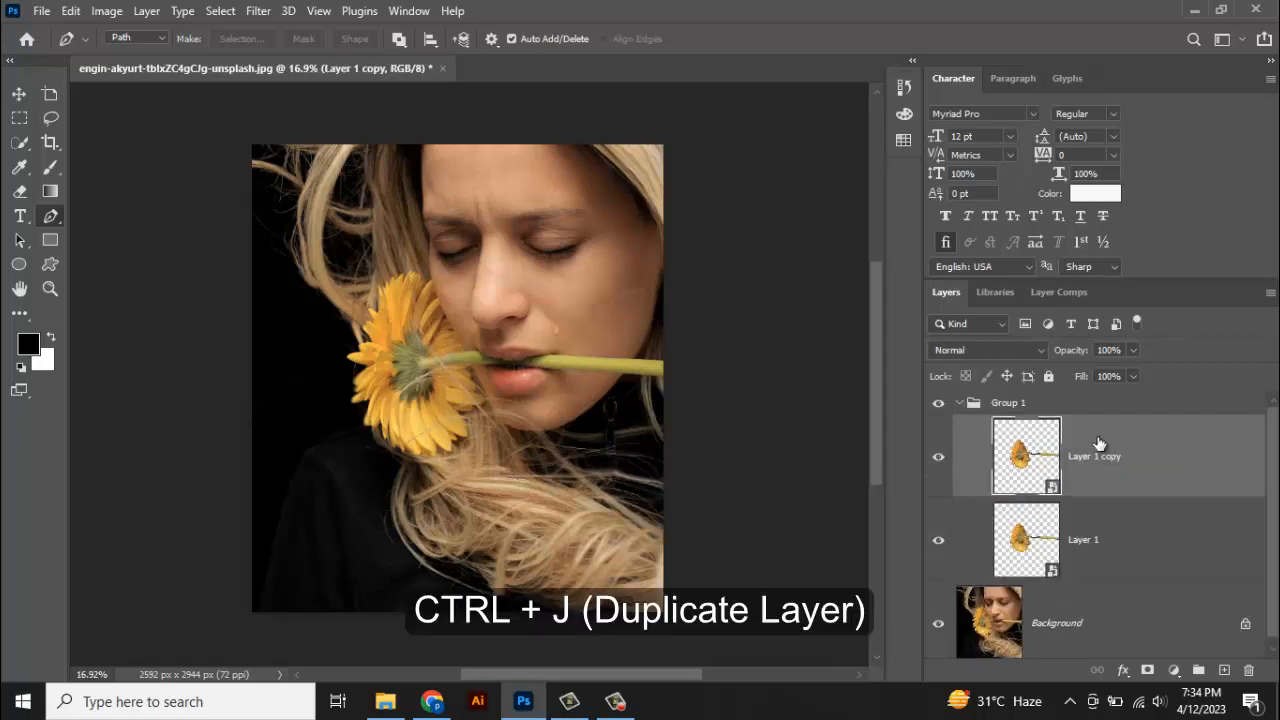
left_click(963, 349)
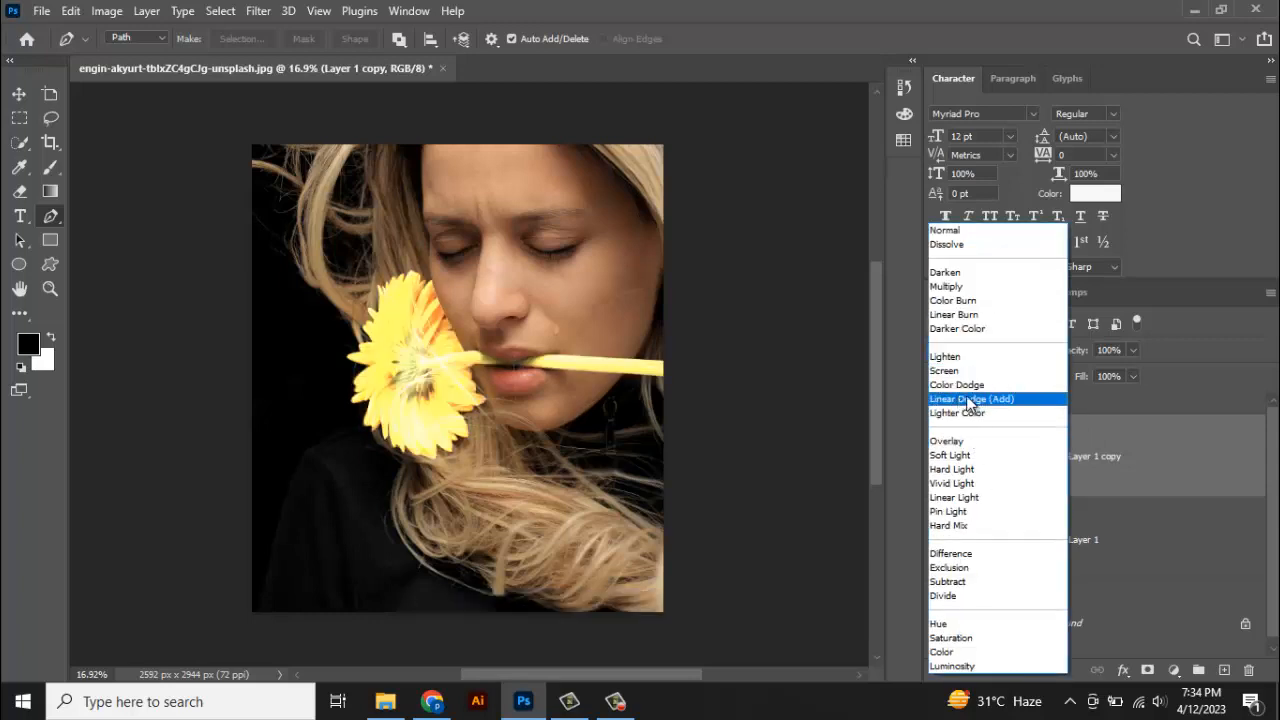
left_click(992, 403)
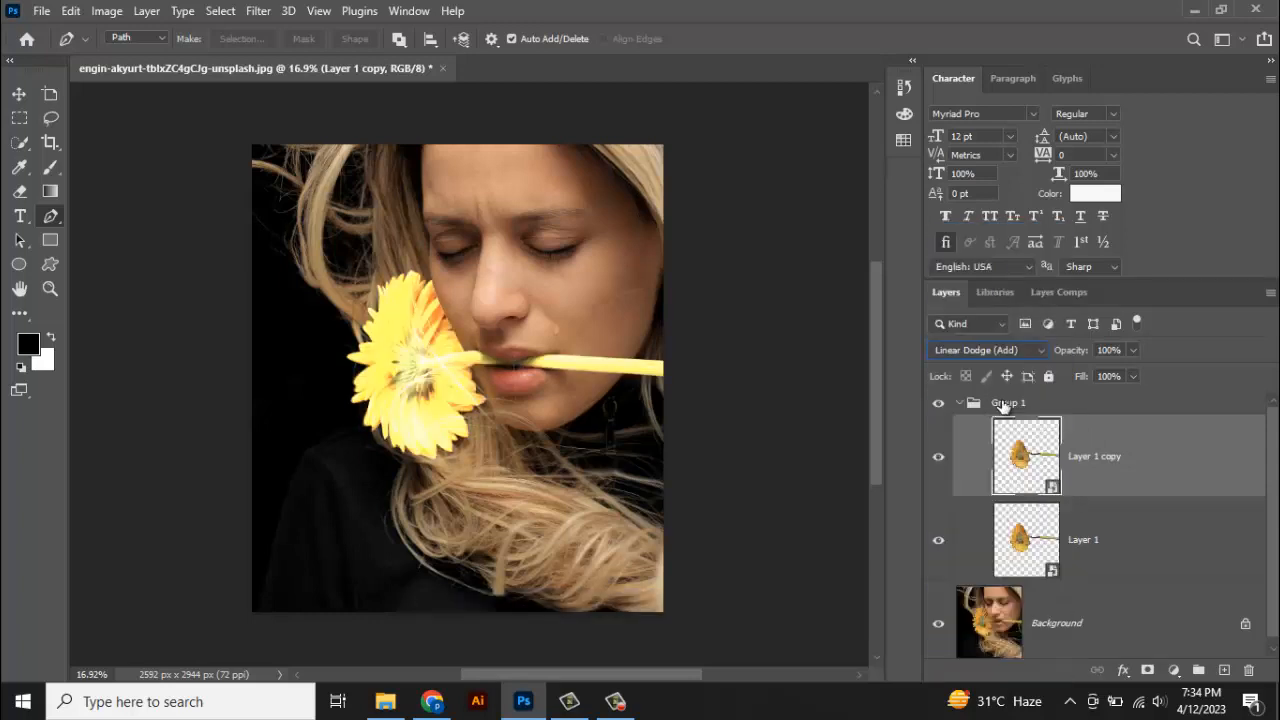
Apply a Gaussian Blur with a 5-pixel radius to the Linear Dodge (Add) copy of the flower.
left_click(256, 11)
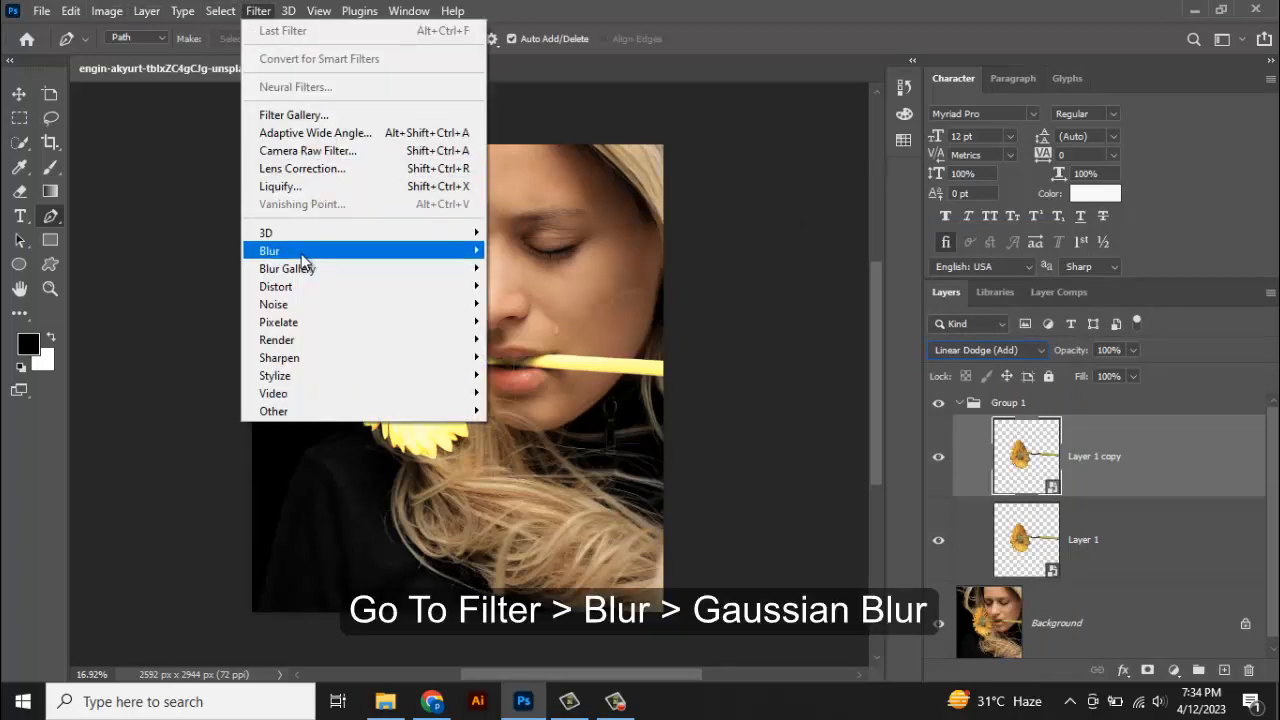
mouse_move(333, 255)
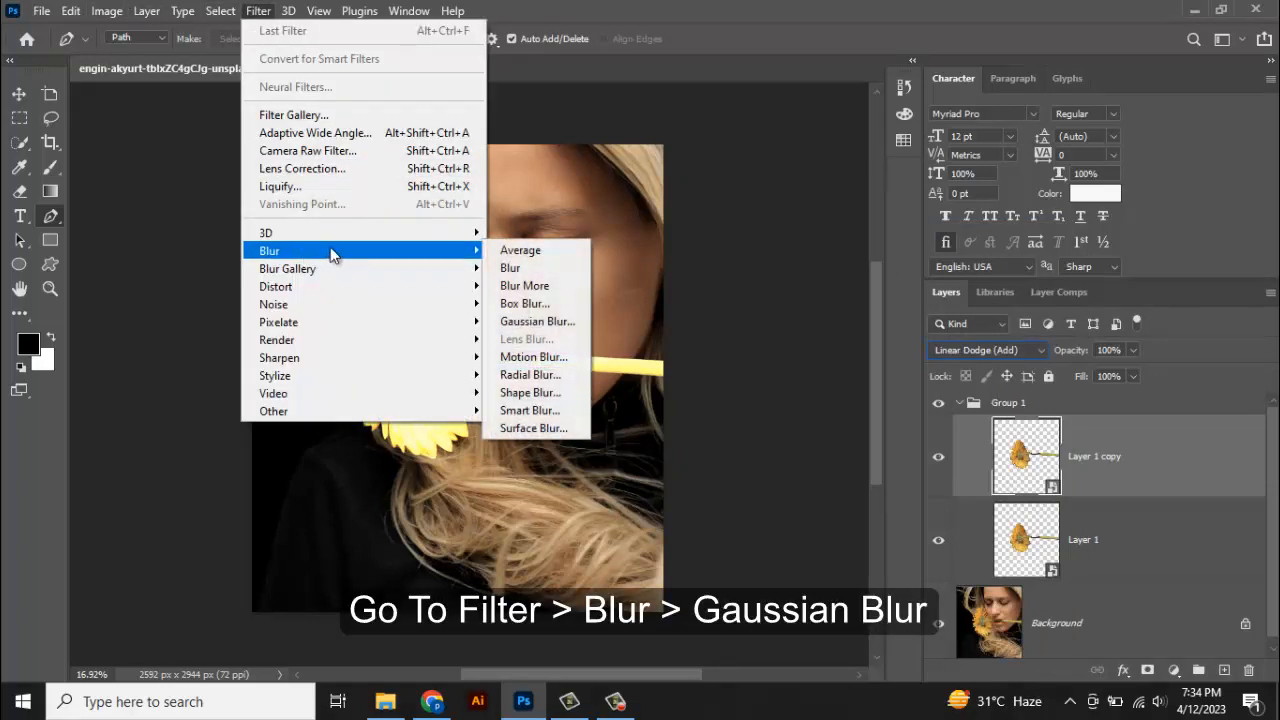
left_click(530, 330)
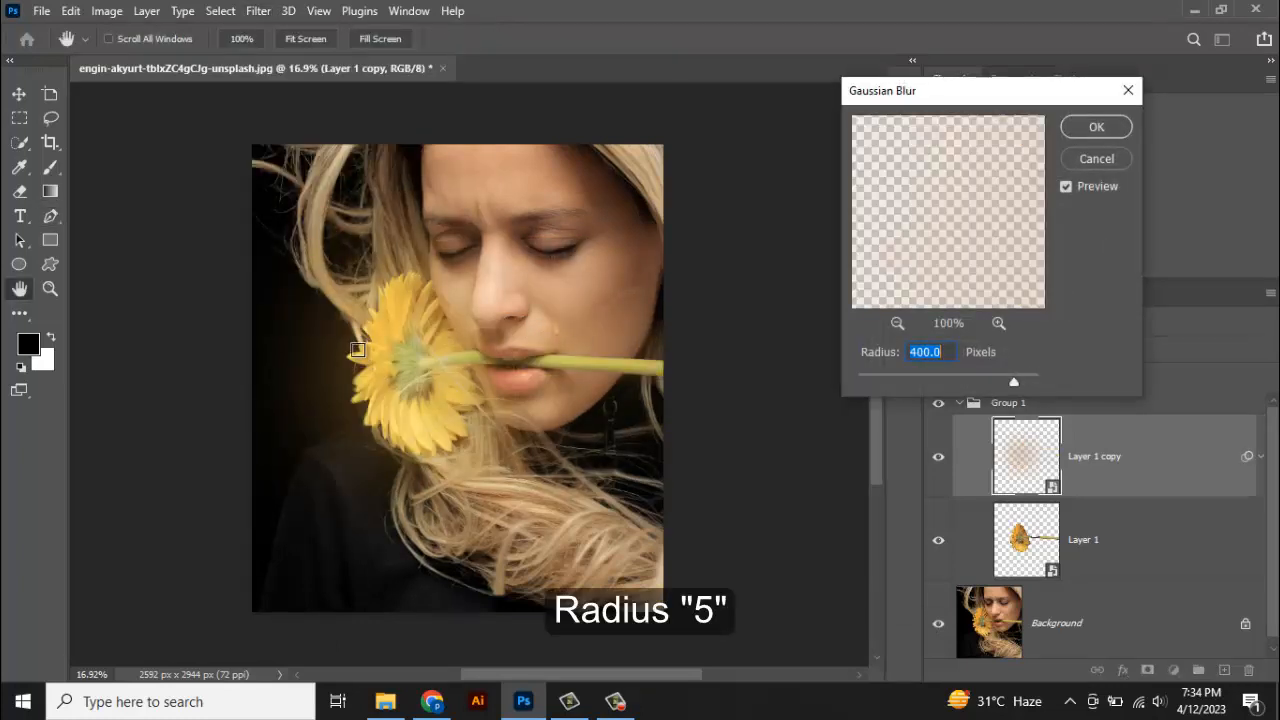
type("5")
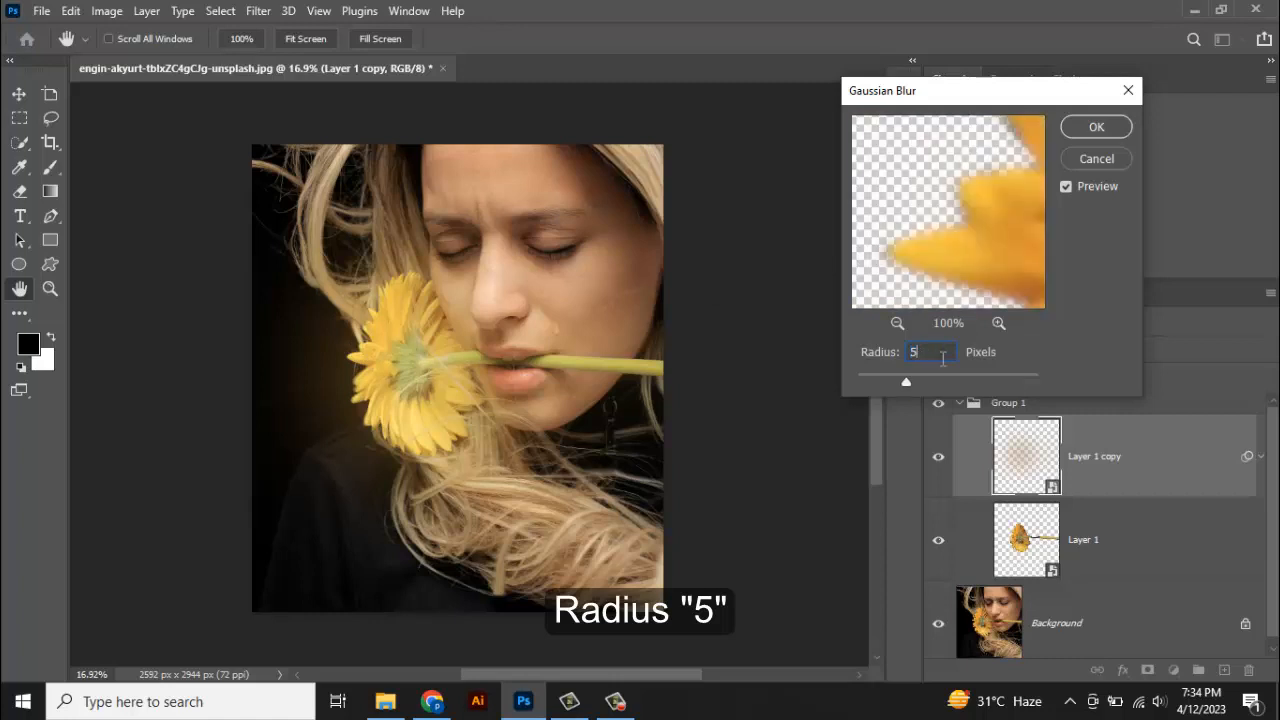
left_click(361, 346)
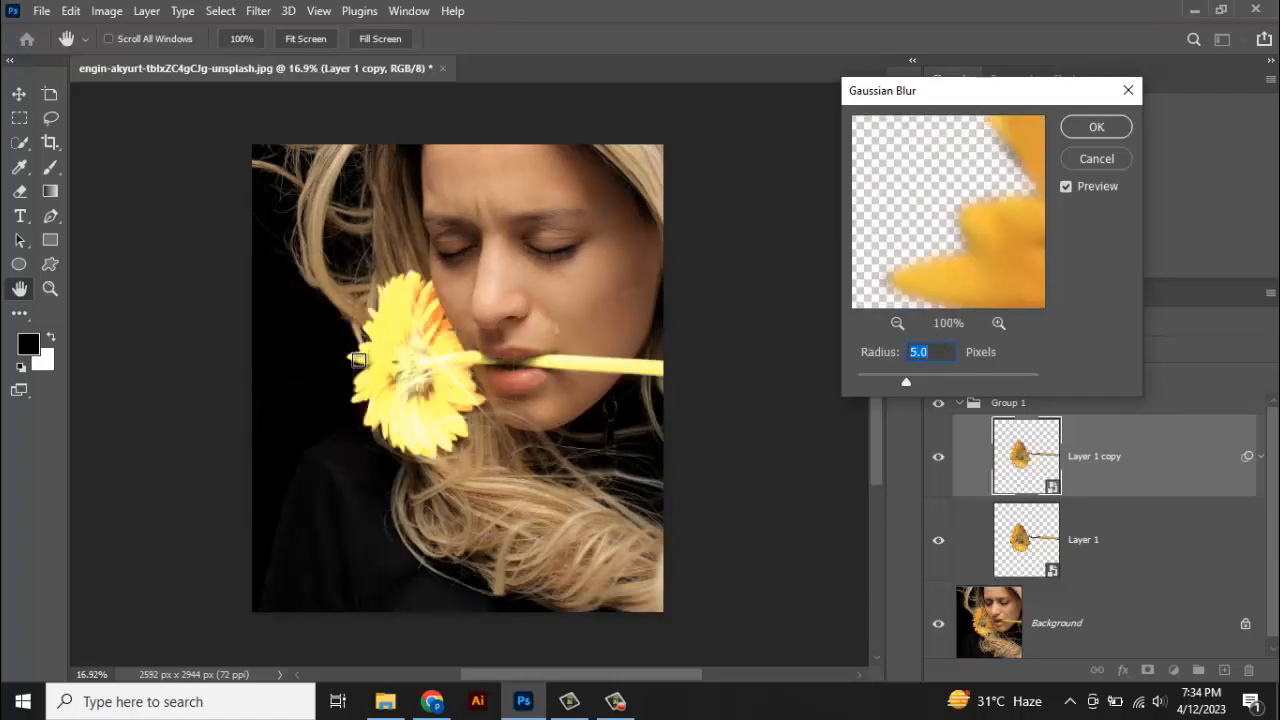
left_click(360, 362)
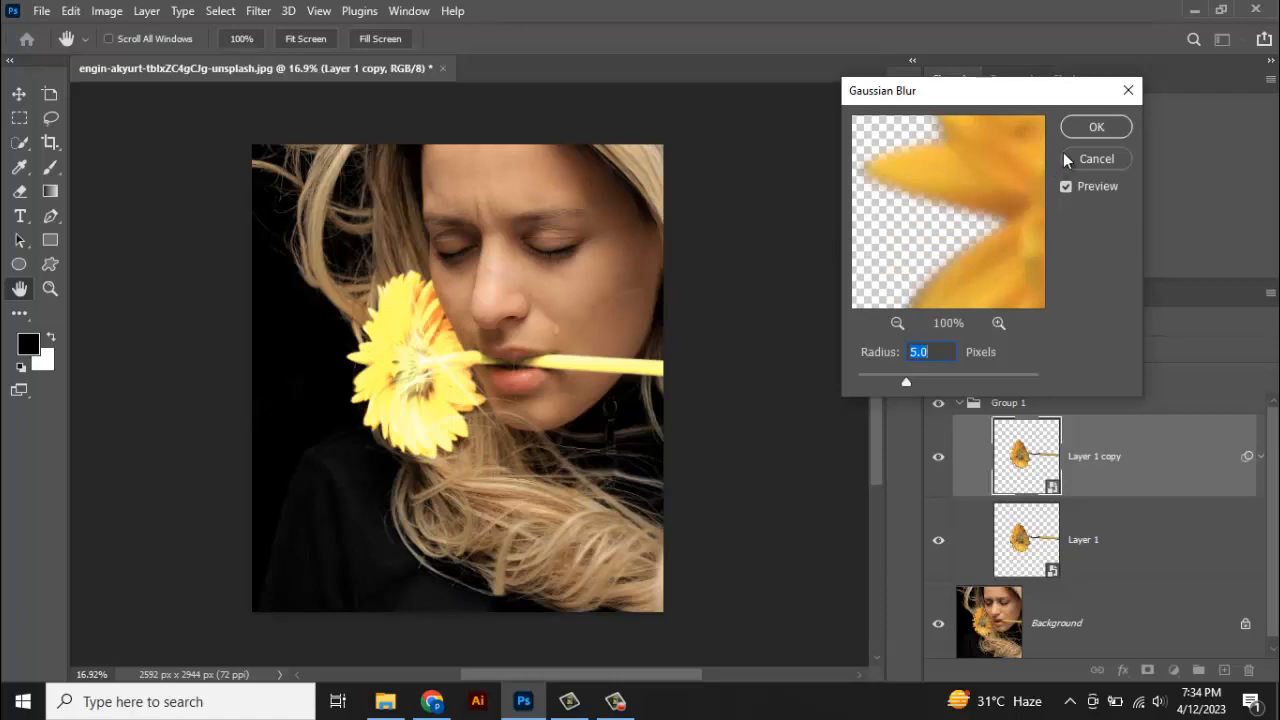
left_click(1092, 130)
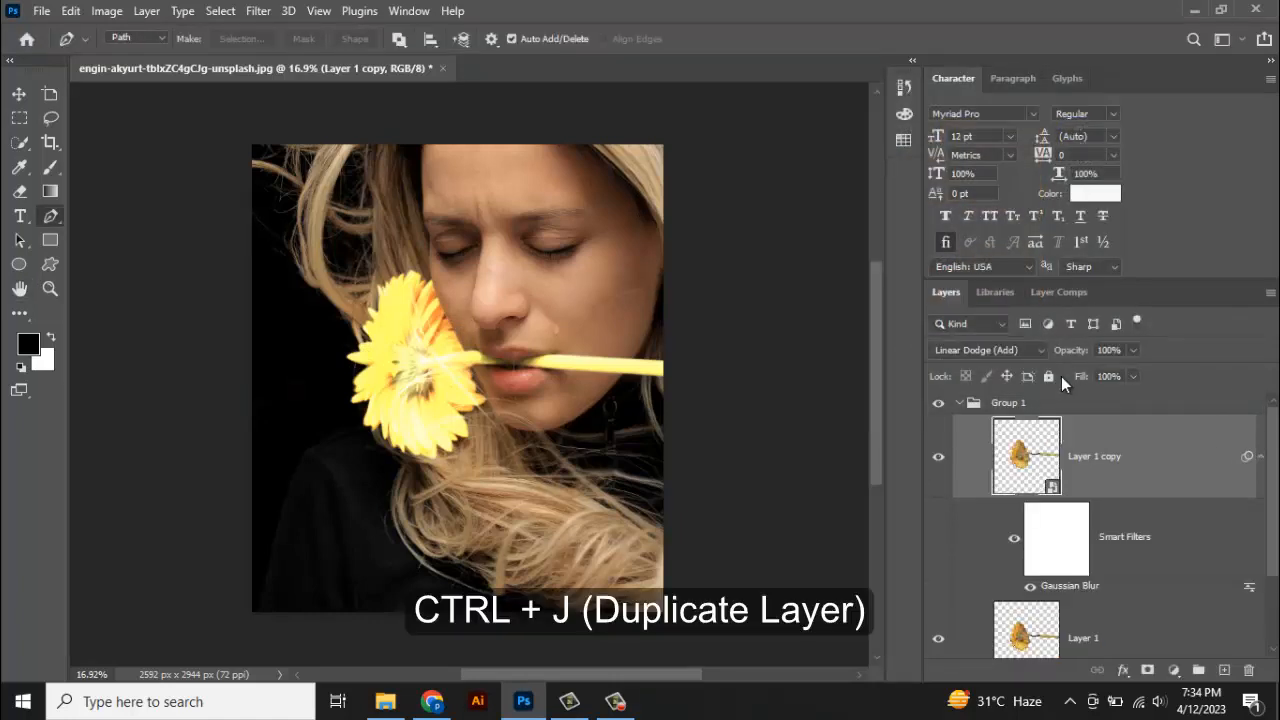
Duplicate the blurred flower copy and set the duplicate's Gaussian Blur radius to 50 pixels.
key("ctrl+j")
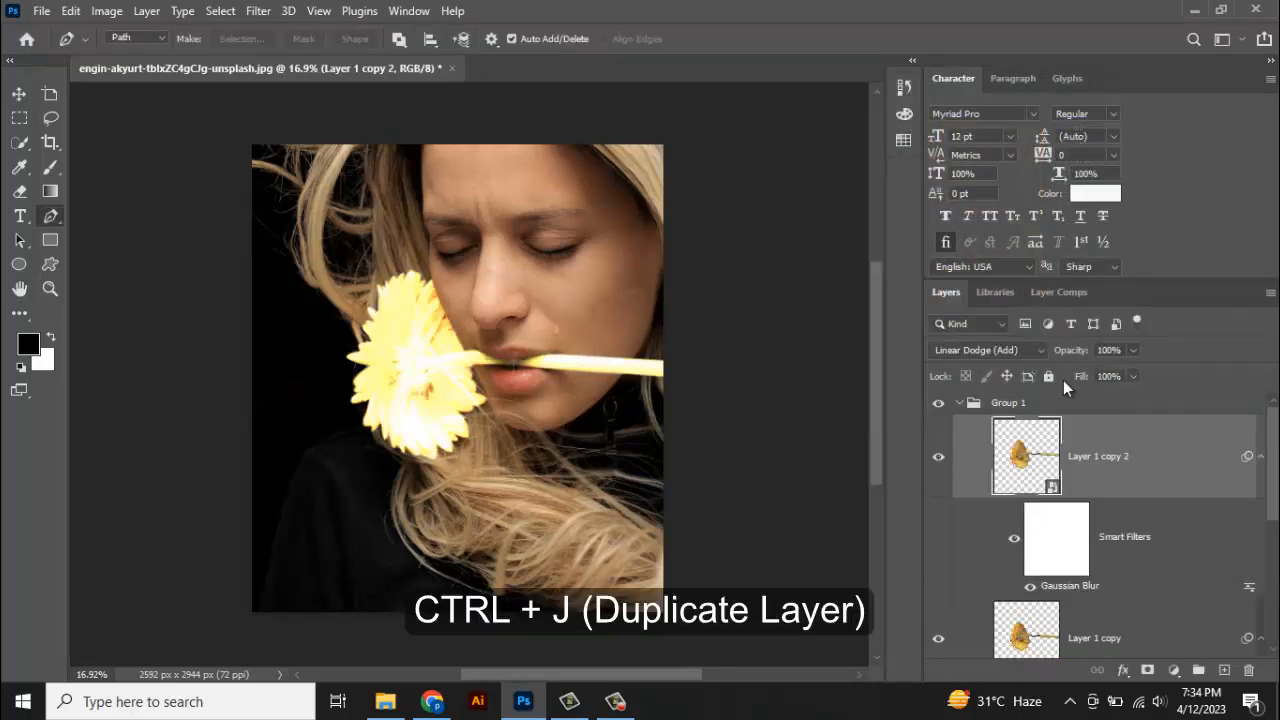
double_click(1083, 588)
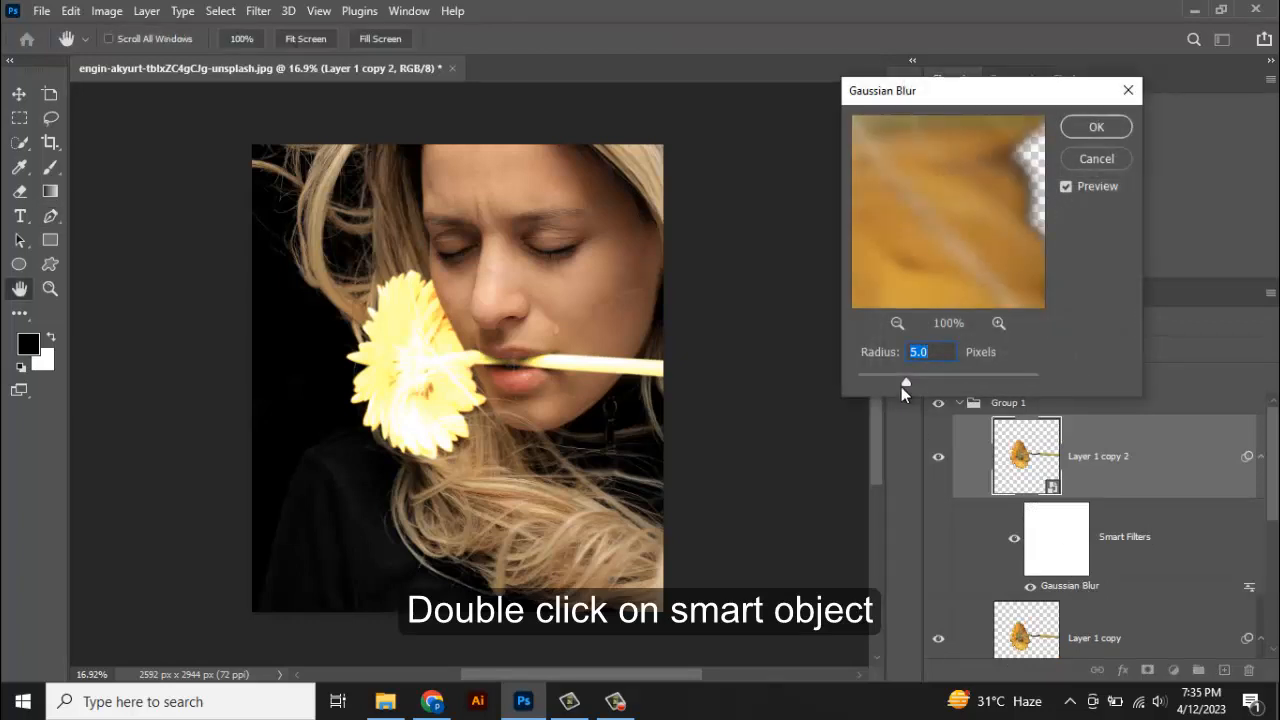
type("50")
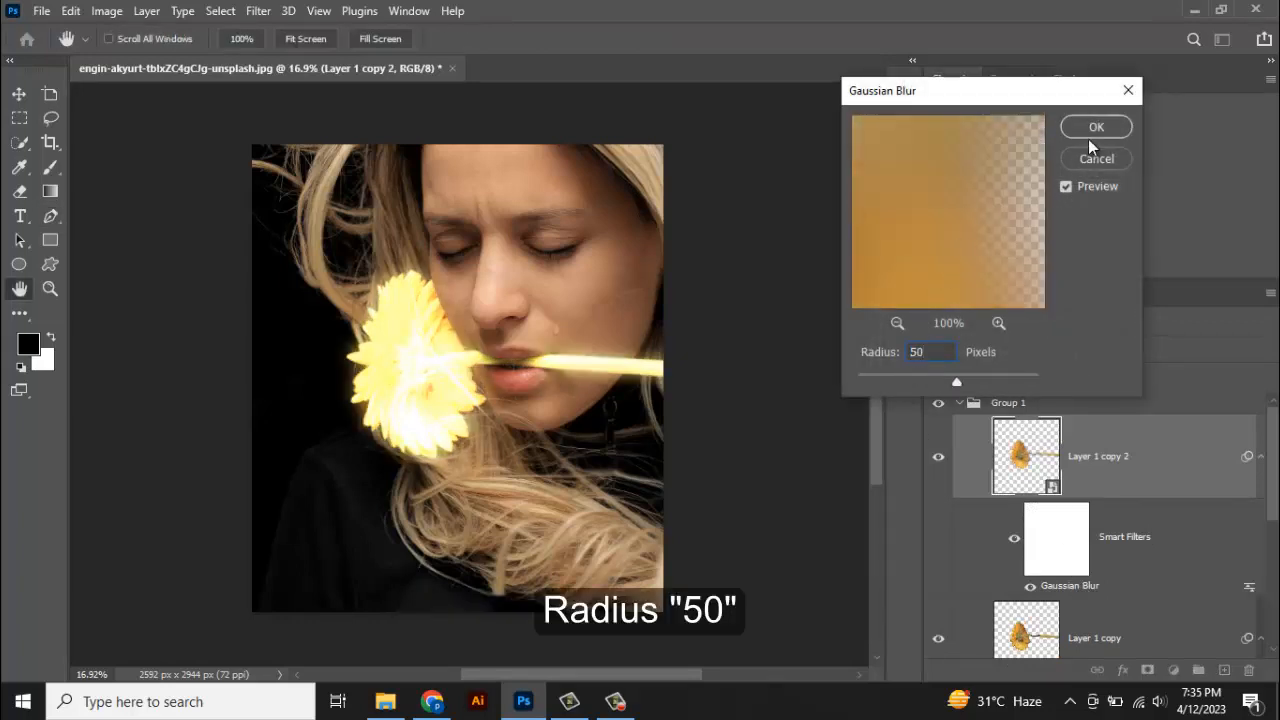
left_click(1094, 129)
key("p")
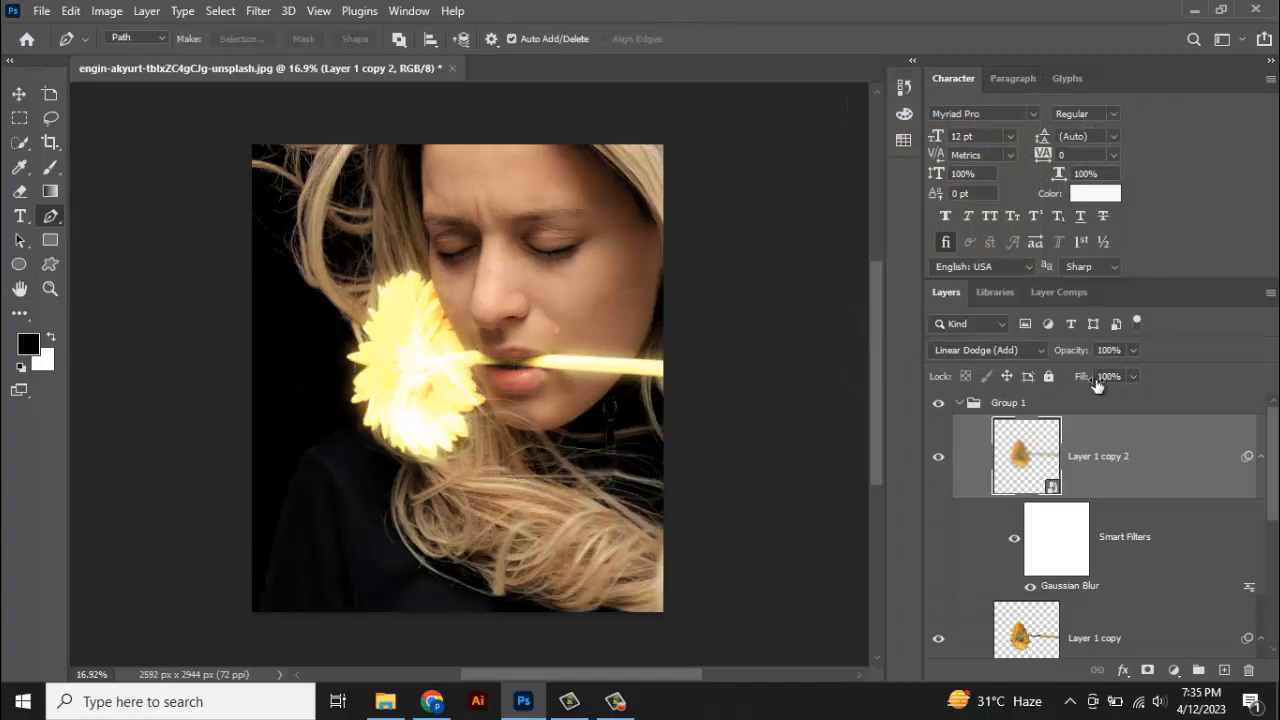
Duplicate the 50-pixel blur layer and set the new copy's Gaussian Blur radius to 100 pixels.
key("ctrl+j")
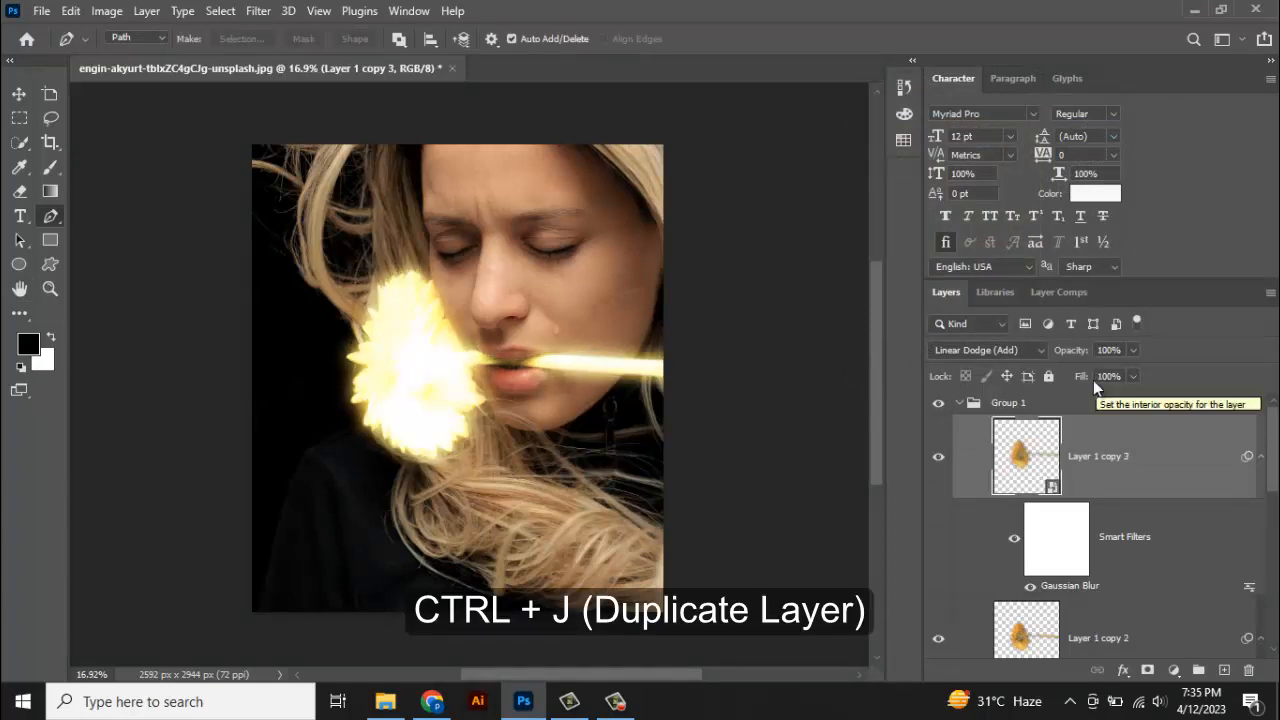
double_click(1070, 586)
type("100")
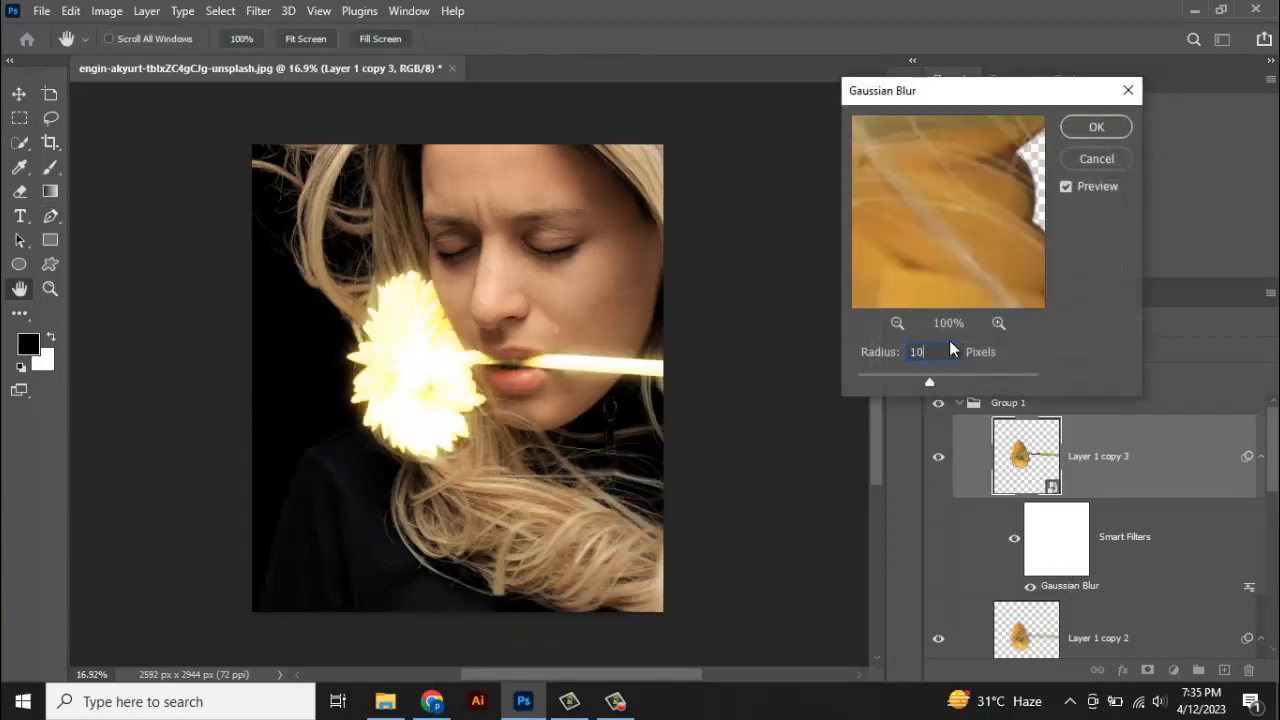
left_click(1097, 128)
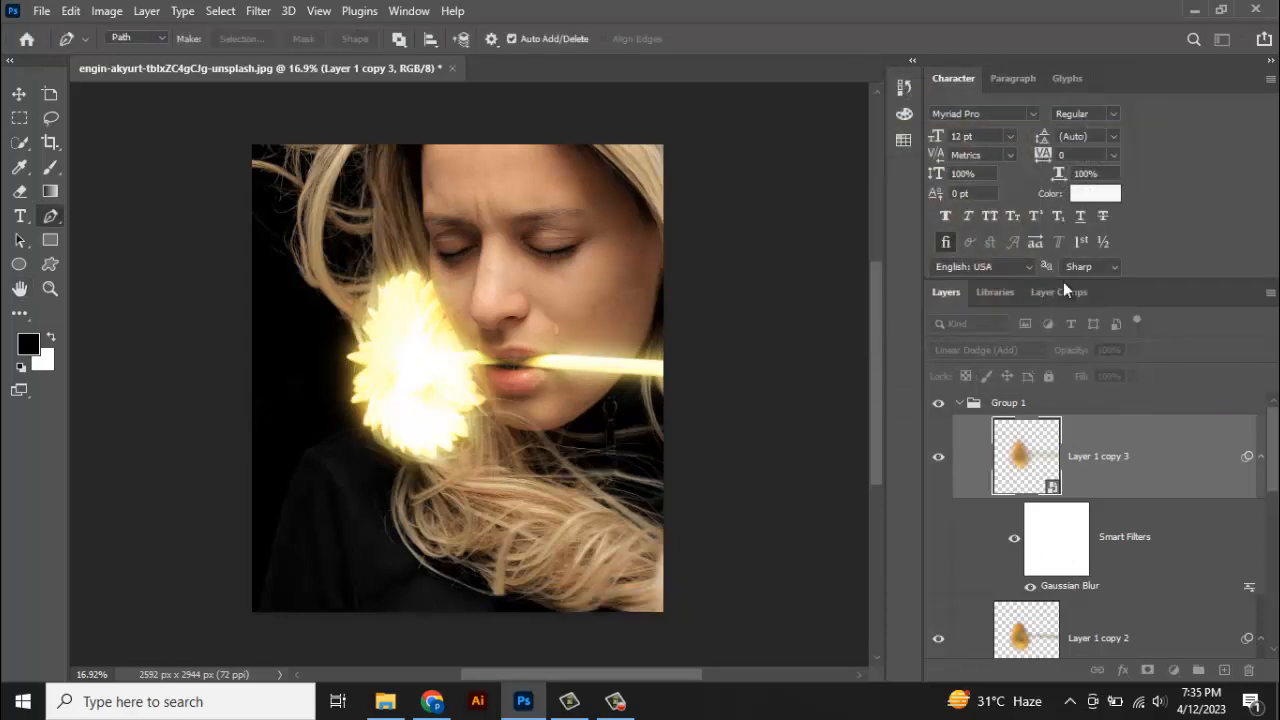
Duplicate the 100-pixel blur layer and set the new copy's Gaussian Blur radius to 200 pixels.
key("ctrl+j")
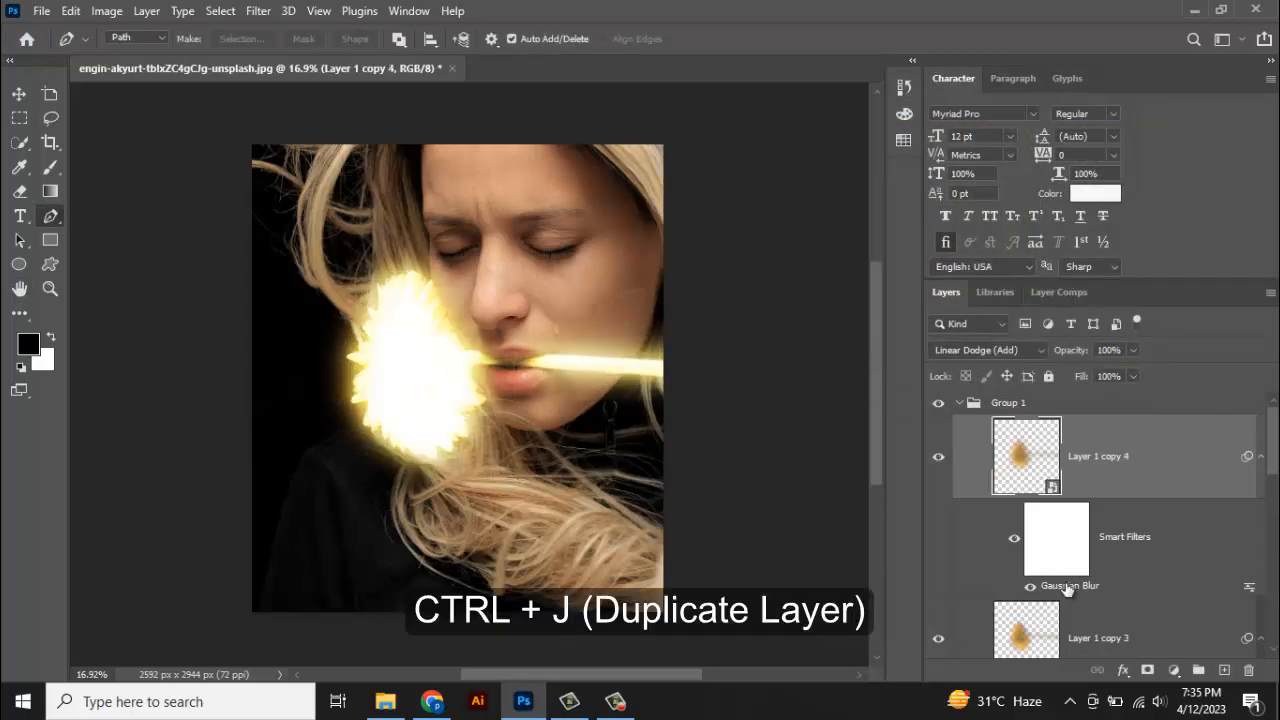
double_click(1067, 588)
type("200")
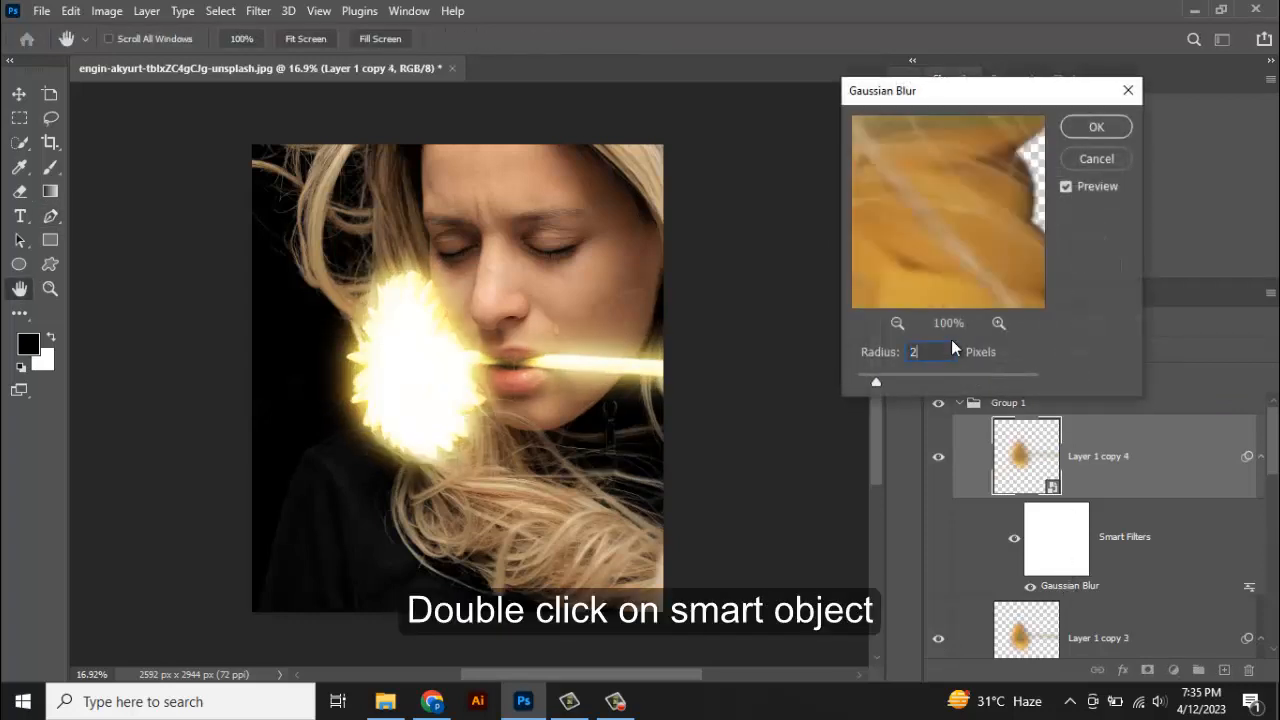
left_click(1094, 128)
Duplicate the 200-pixel blur layer and set the new copy's Gaussian Blur radius to 300 pixels.
key("ctrl+j")
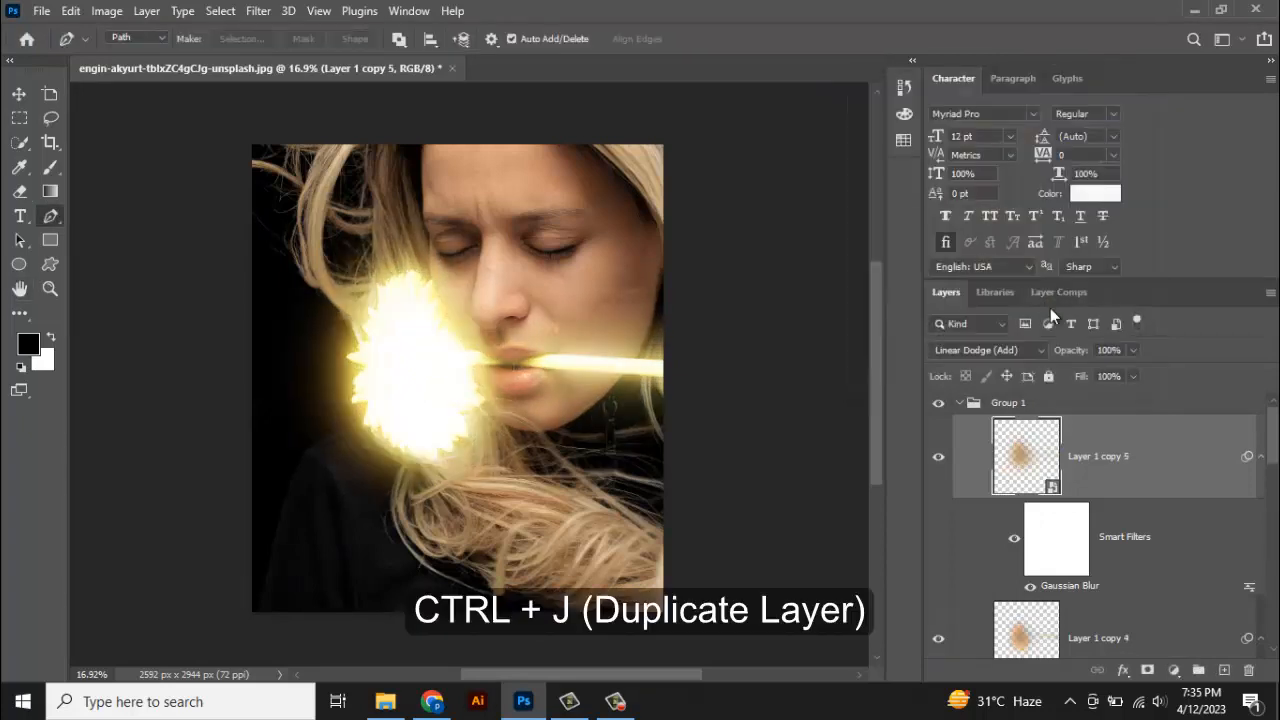
double_click(1076, 588)
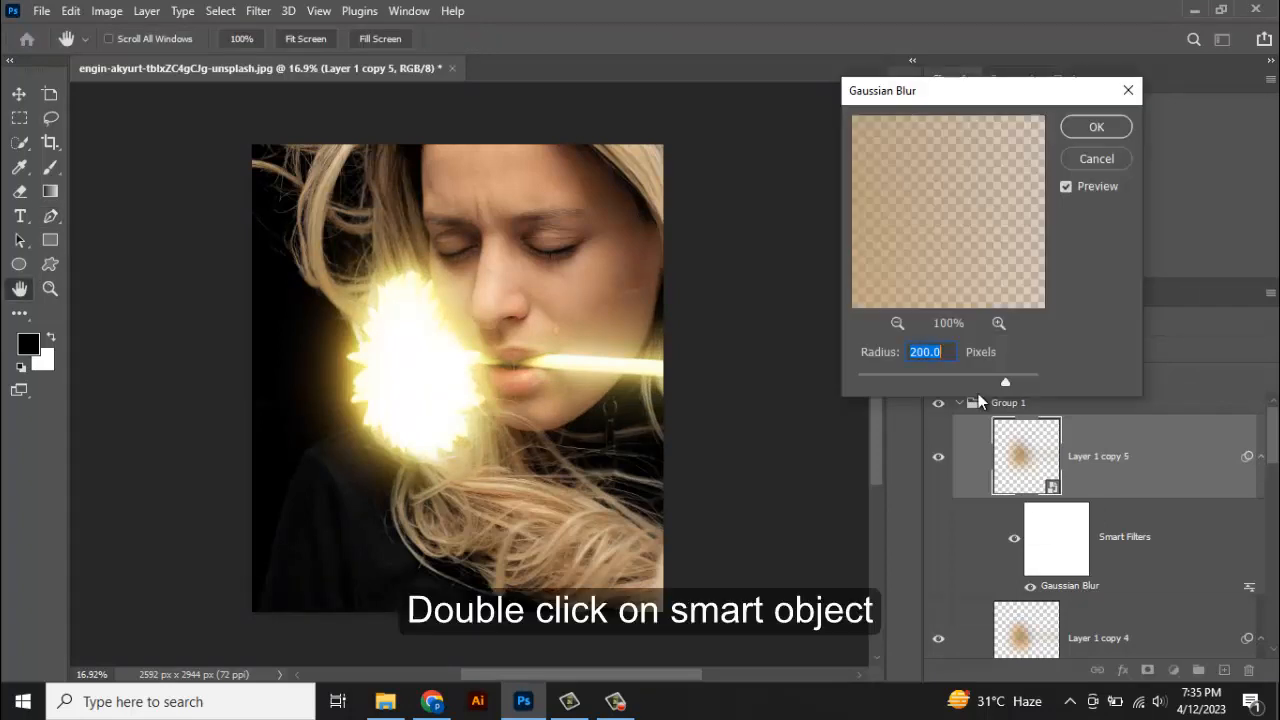
type("300")
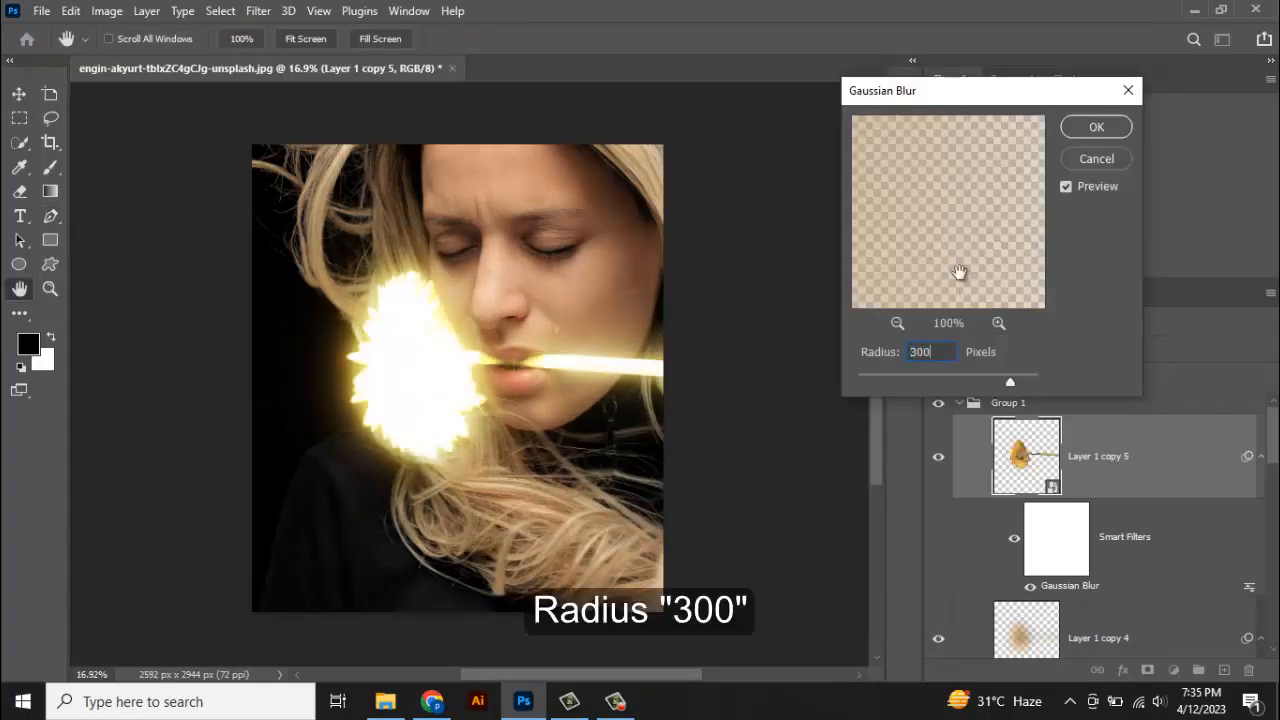
left_click(1084, 127)
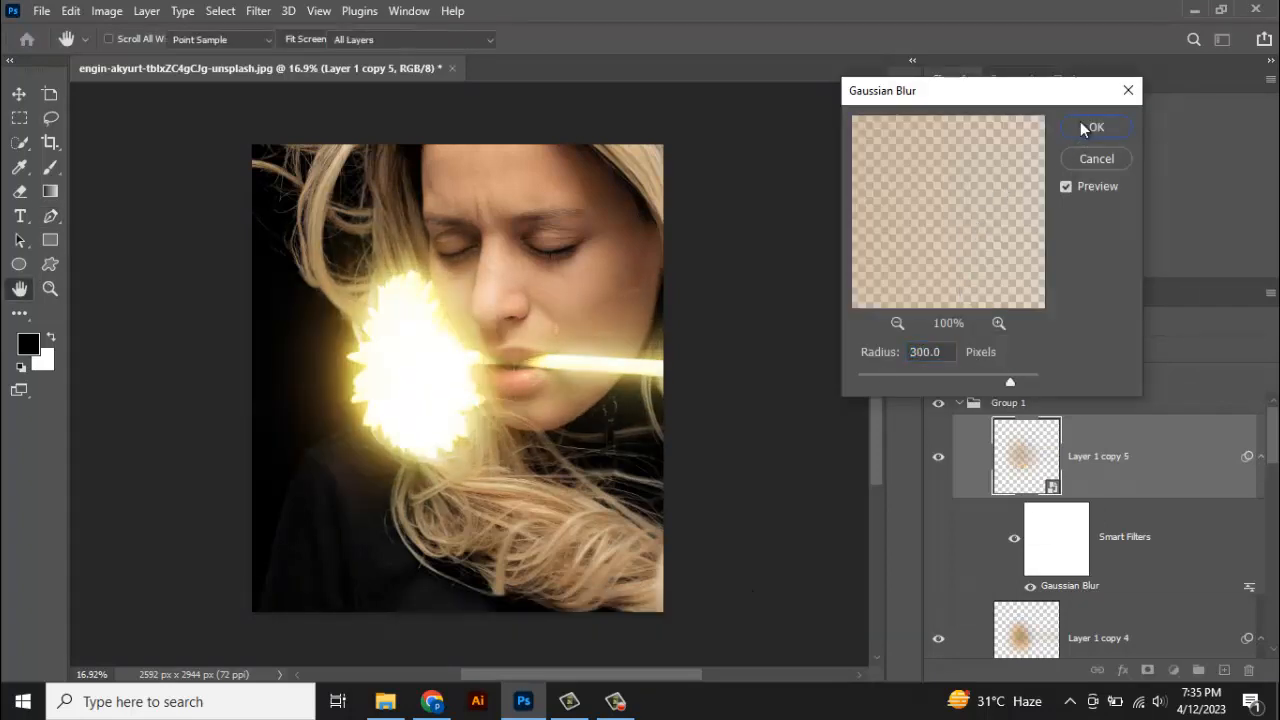
key("p")
Duplicate the 300-pixel blur layer and set the new copy's Gaussian Blur radius to 400 pixels.
key("ctrl+j")
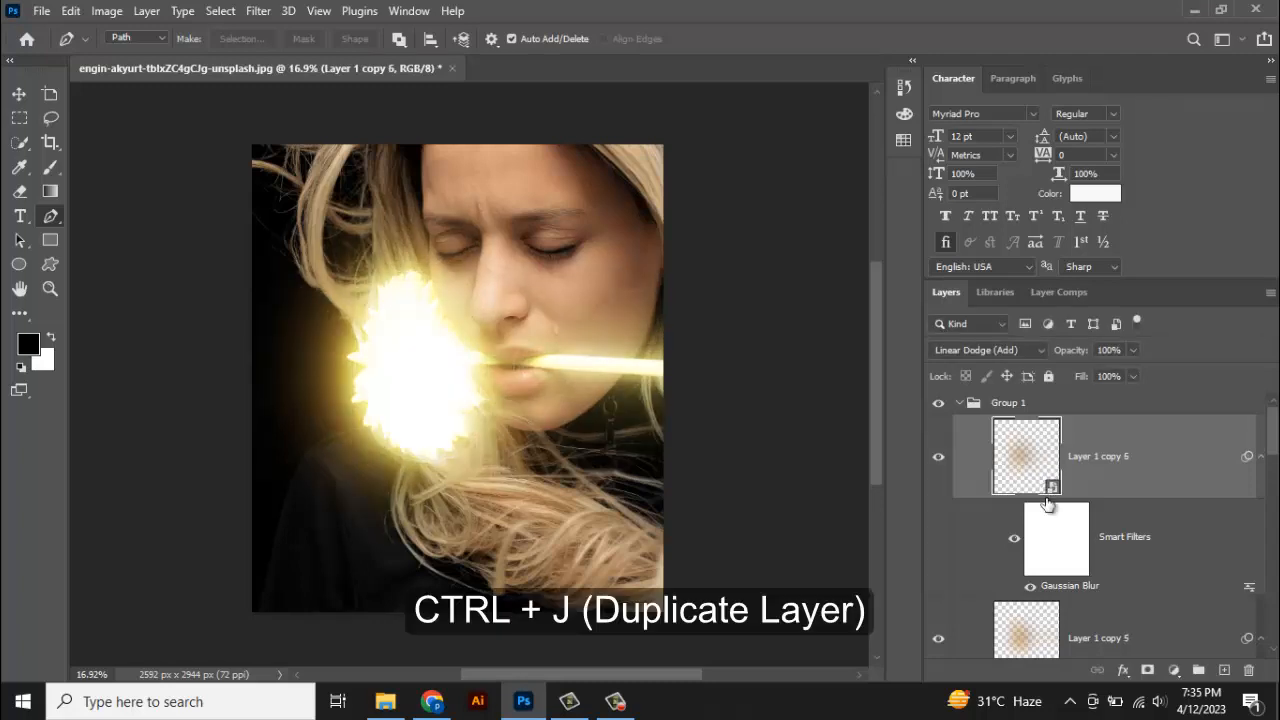
double_click(1072, 587)
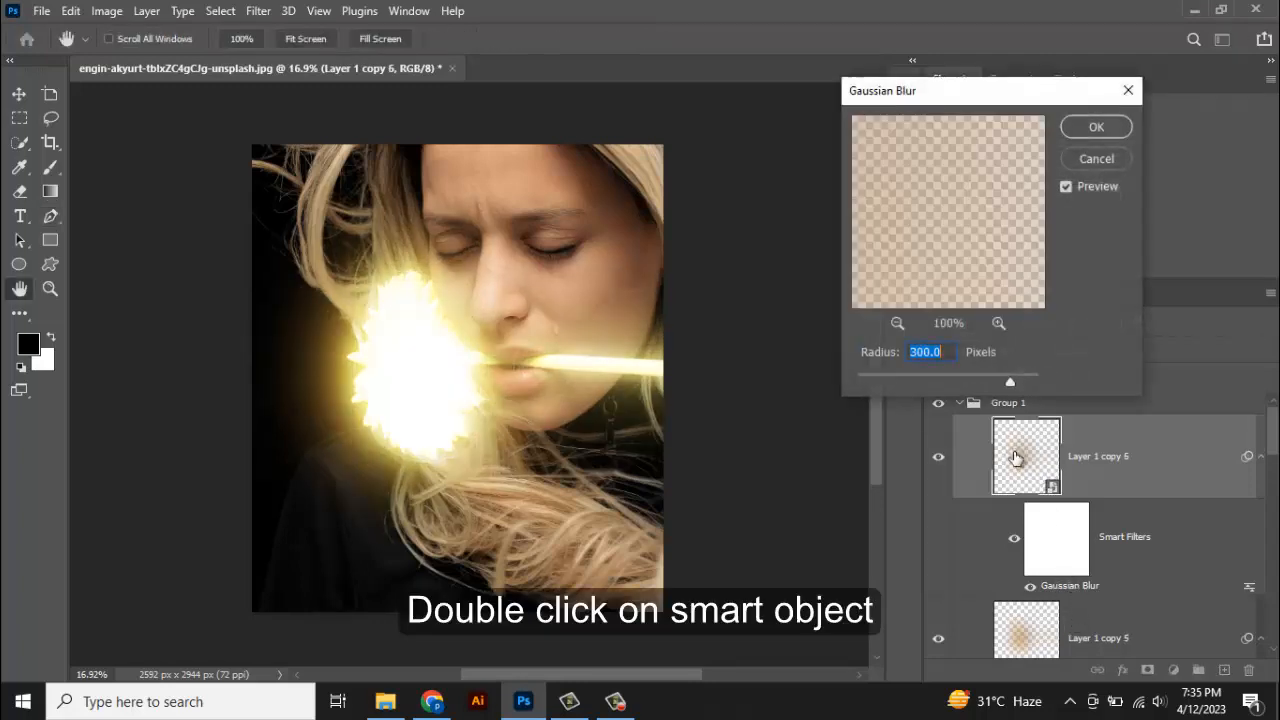
type("400")
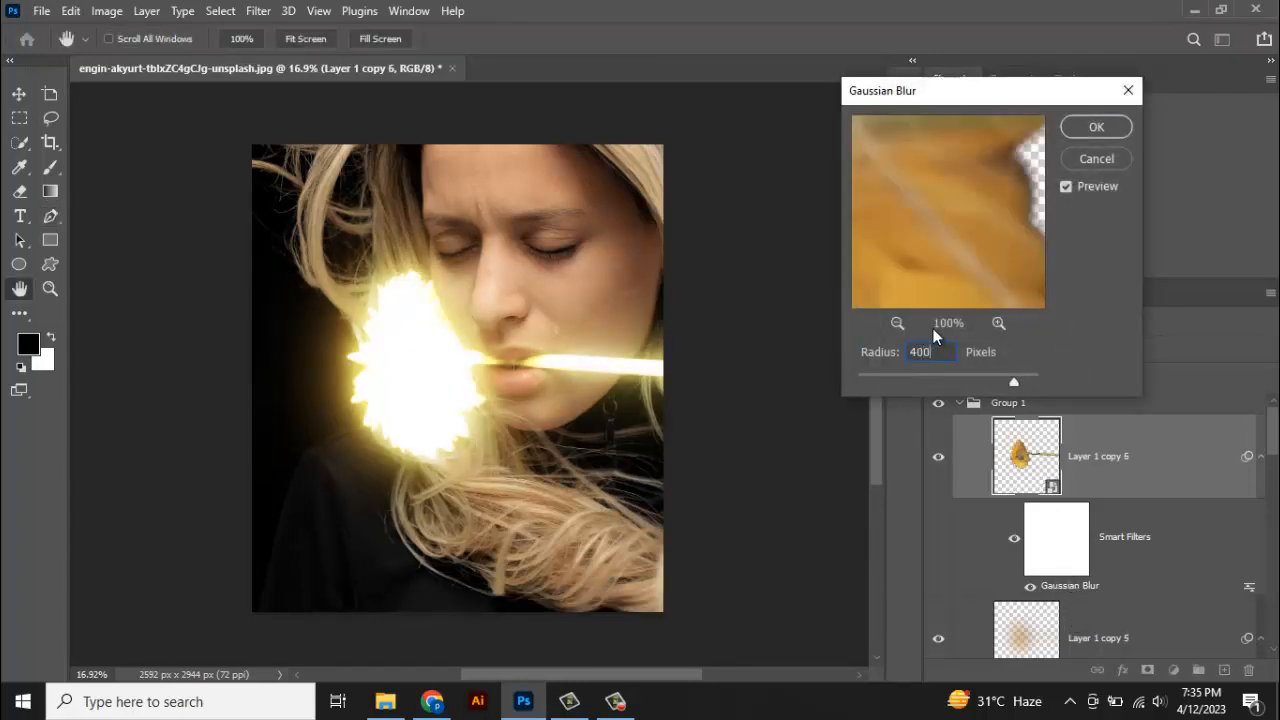
left_click(1096, 126)
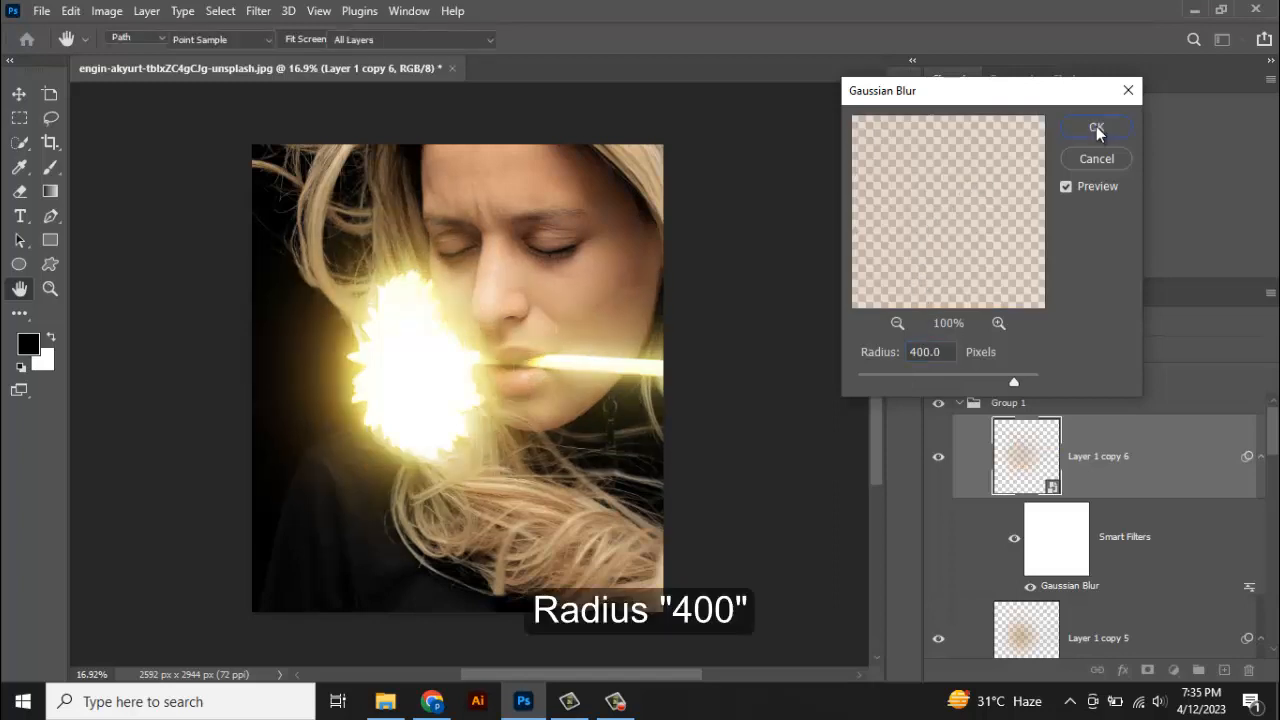
Collapse Group 1 and toggle its visibility off and on to compare the portrait with and without the glow.
left_click(960, 403)
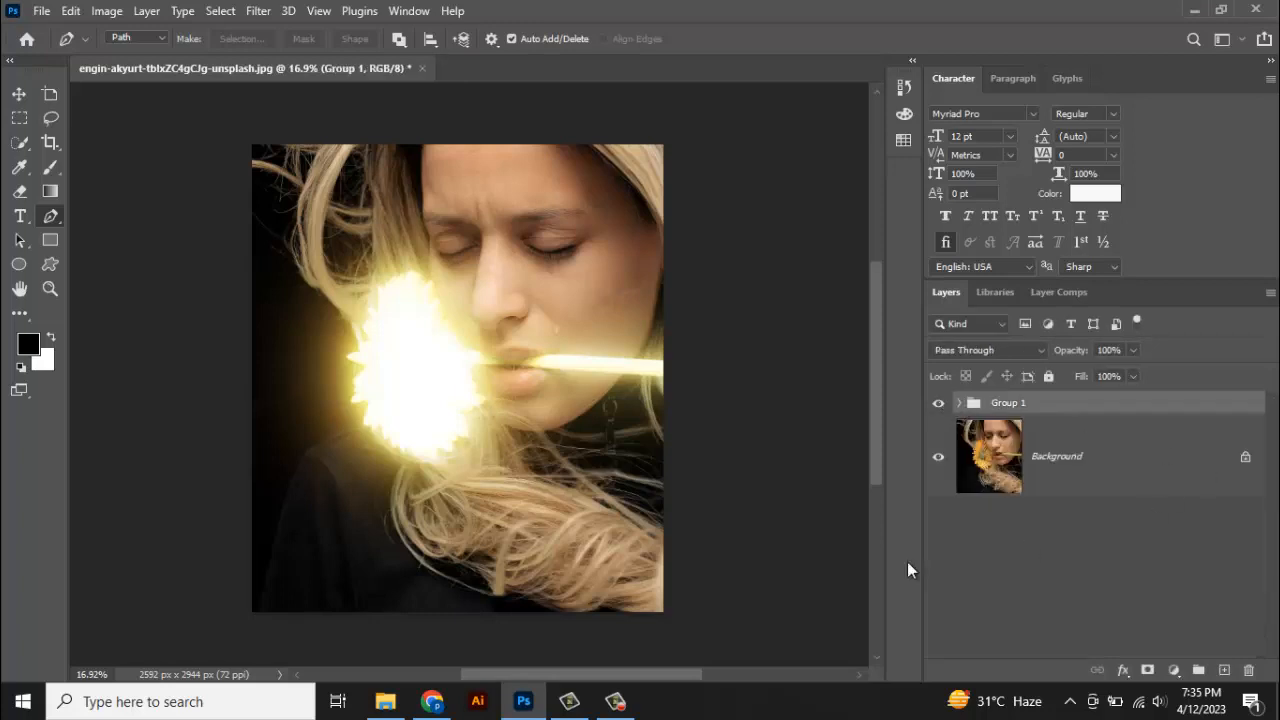
left_click(942, 405)
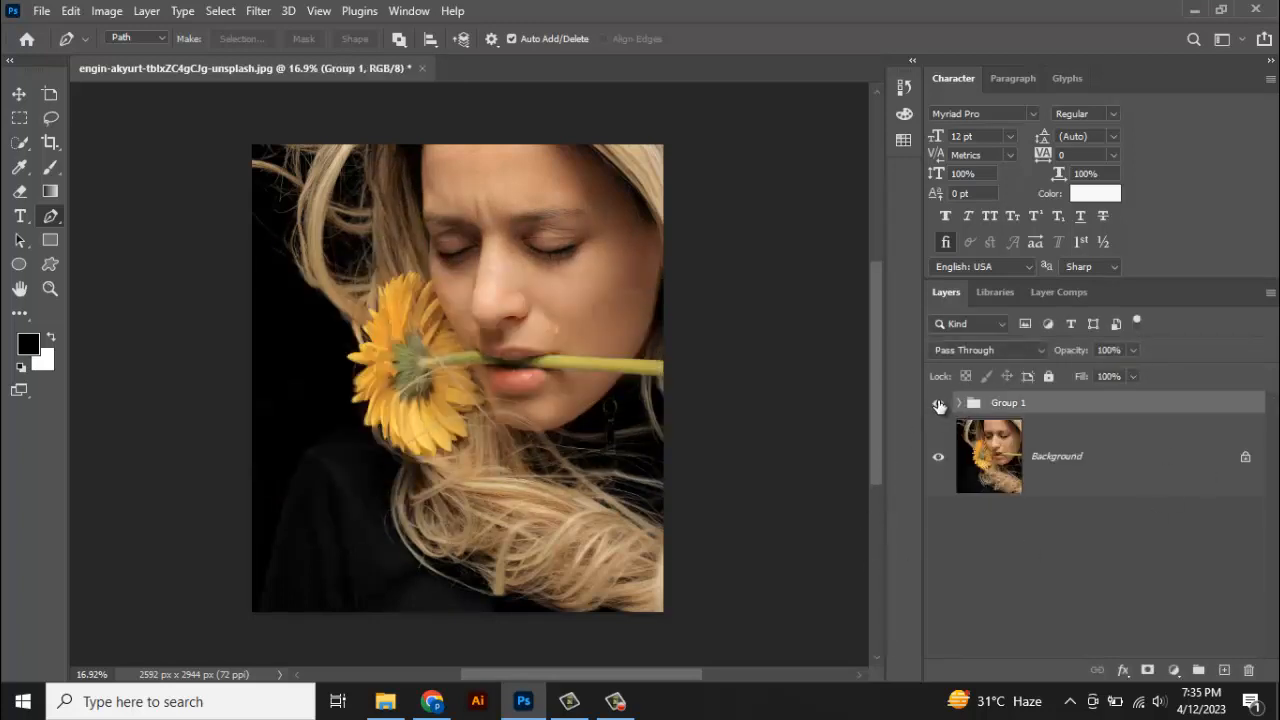
left_click(938, 405)
left_click(936, 405)
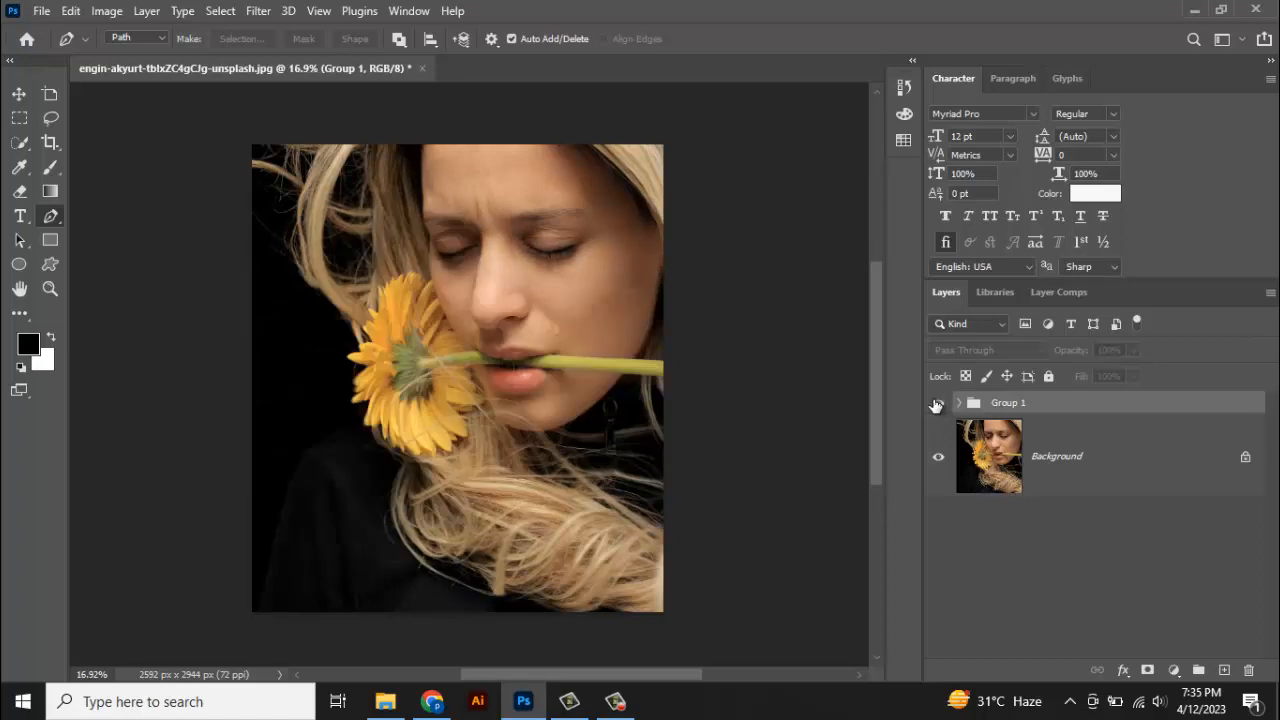
left_click(936, 405)
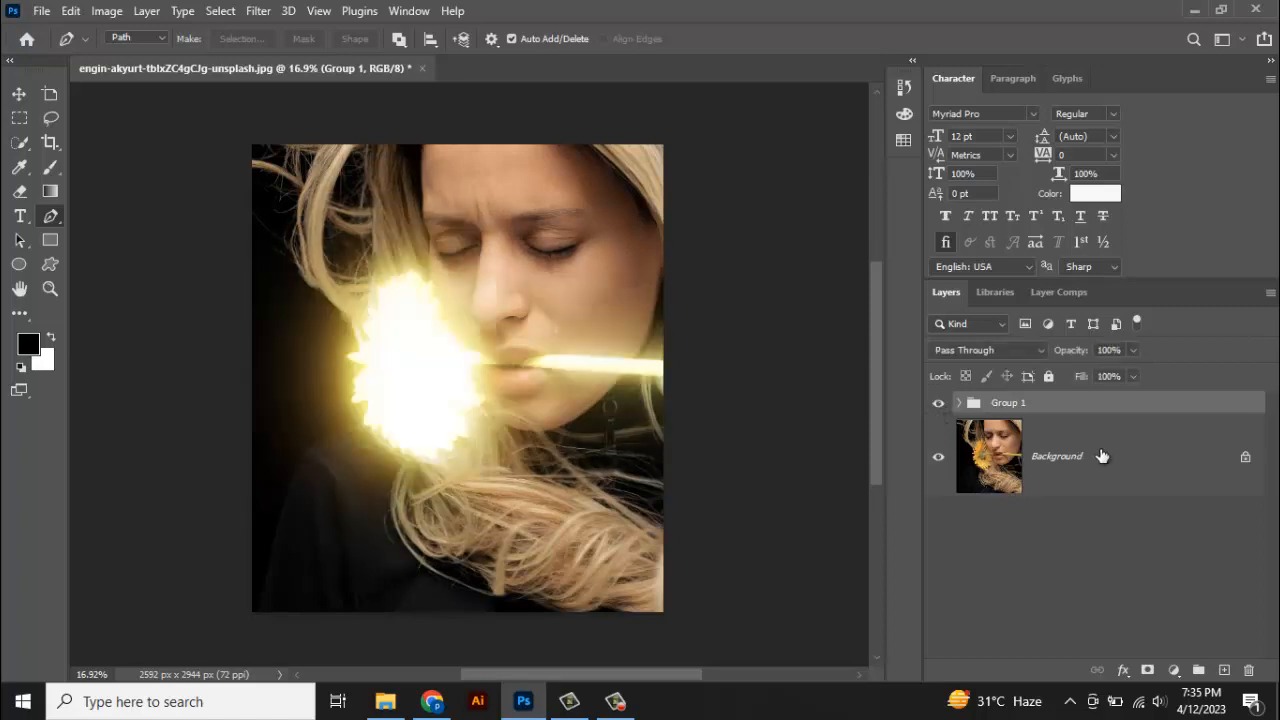
Add a Hue/Saturation adjustment layer above Group 1 and clip it to the group.
left_click(1174, 669)
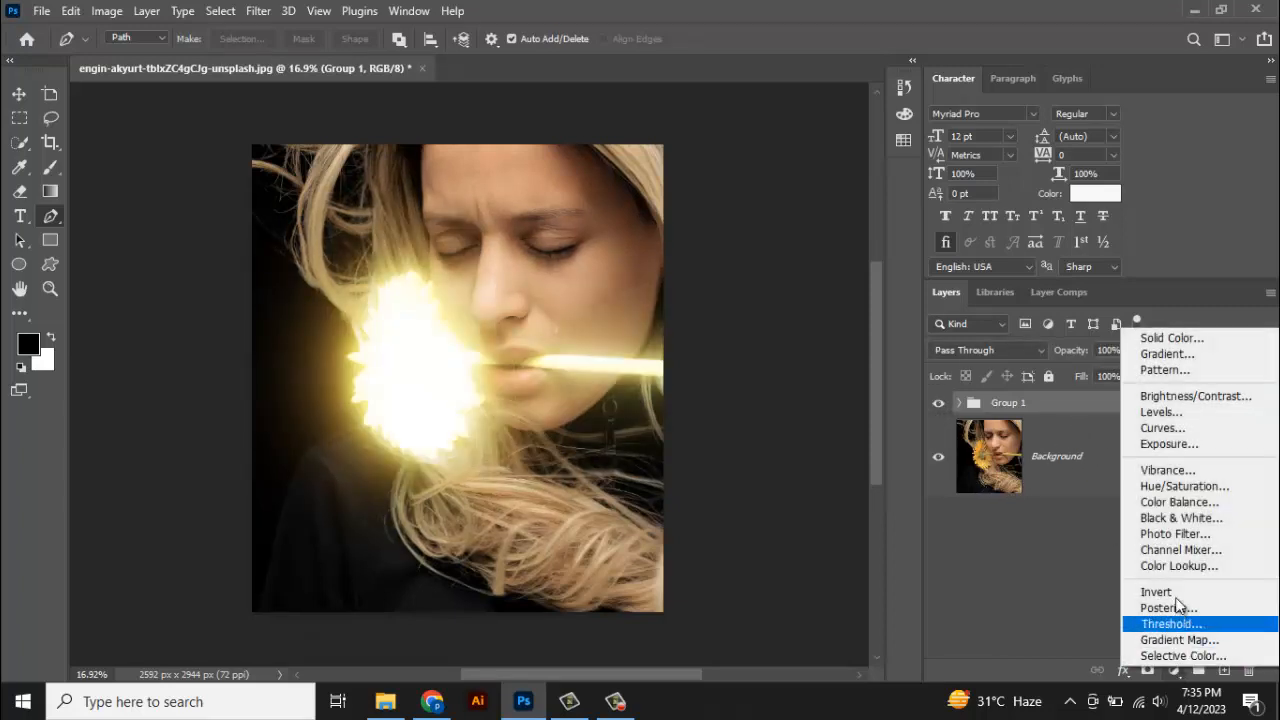
left_click(1176, 488)
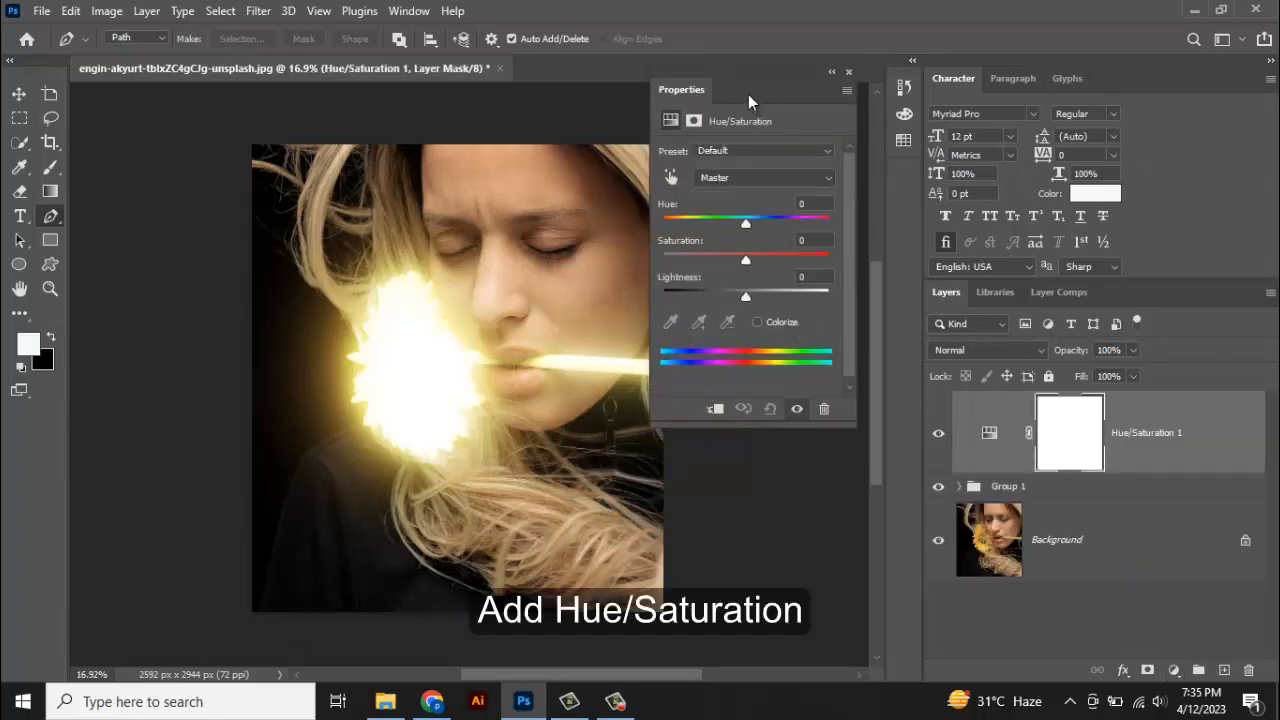
left_click_drag(748, 94, 756, 94)
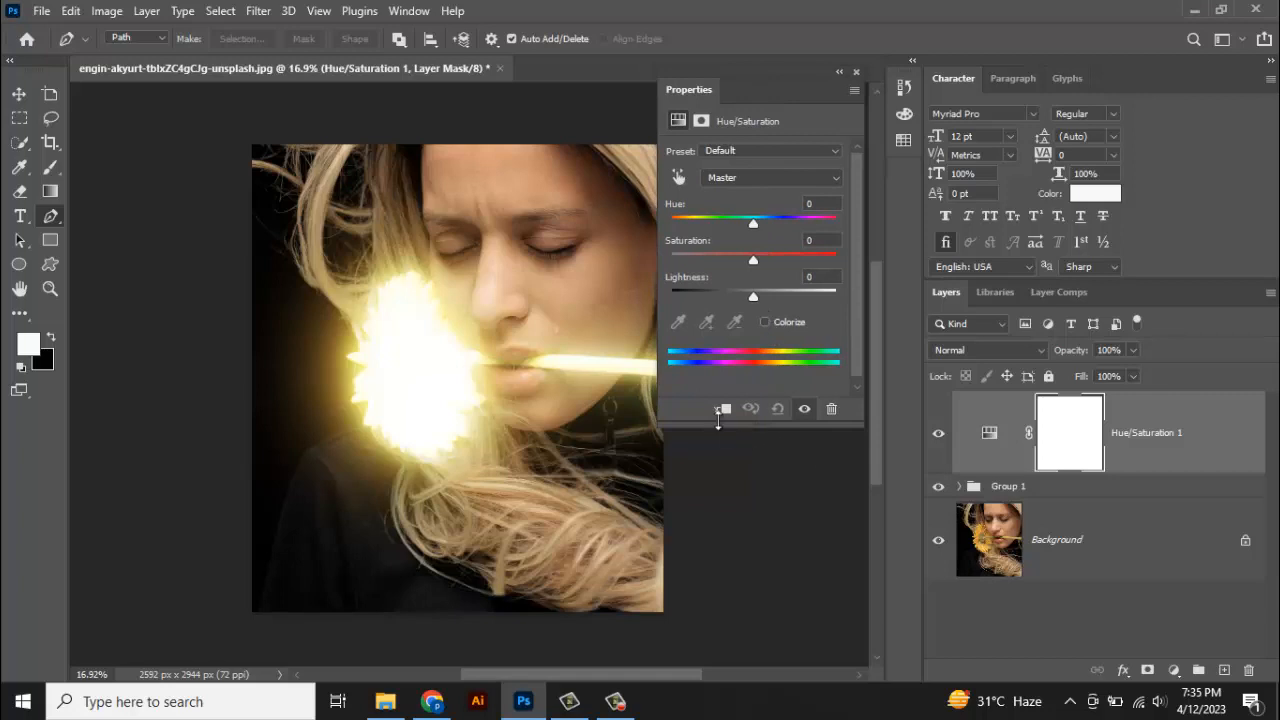
left_click(721, 409)
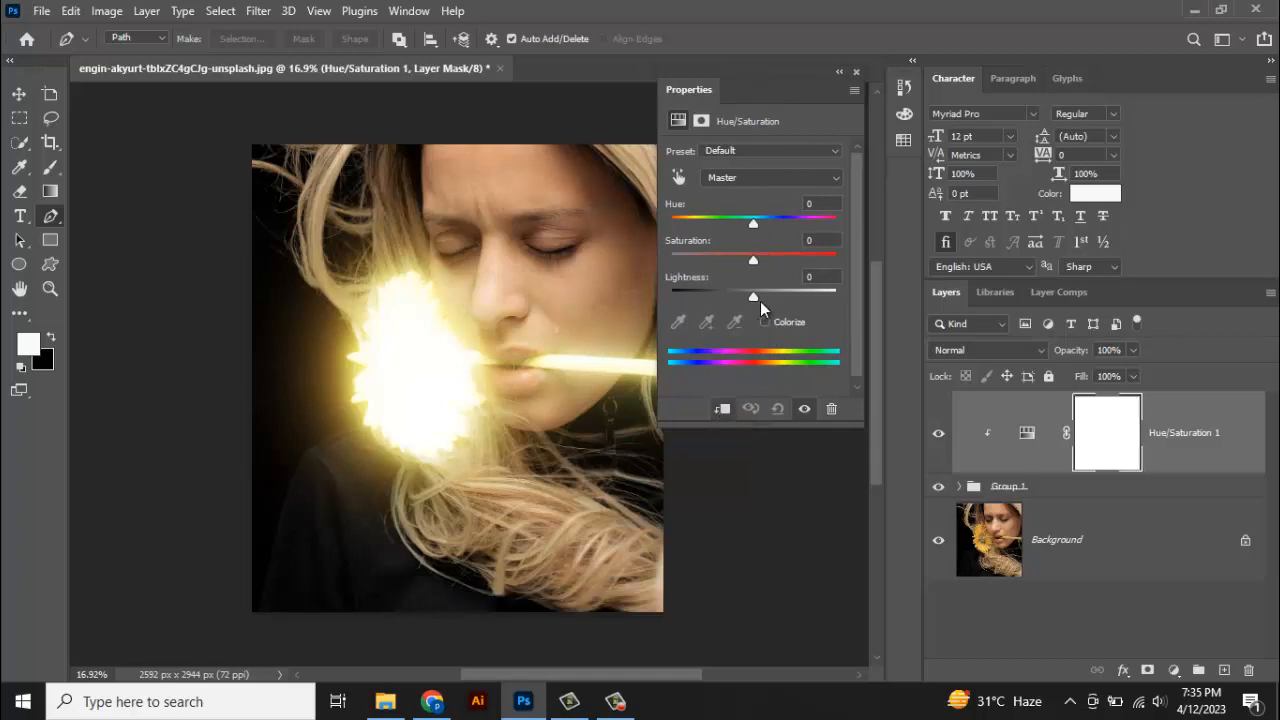
Turn on Colorize for the Hue/Saturation adjustment and set Saturation to 96 and Hue to 35.
left_click(775, 322)
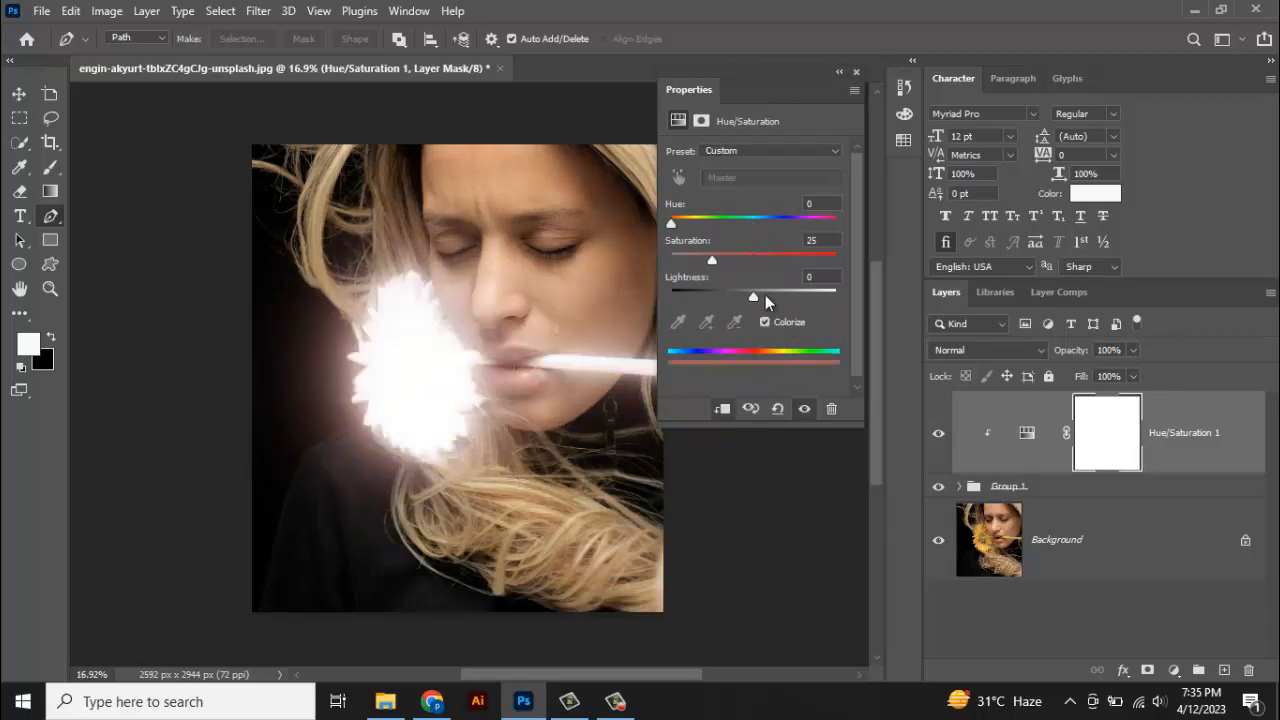
left_click_drag(714, 259, 826, 263)
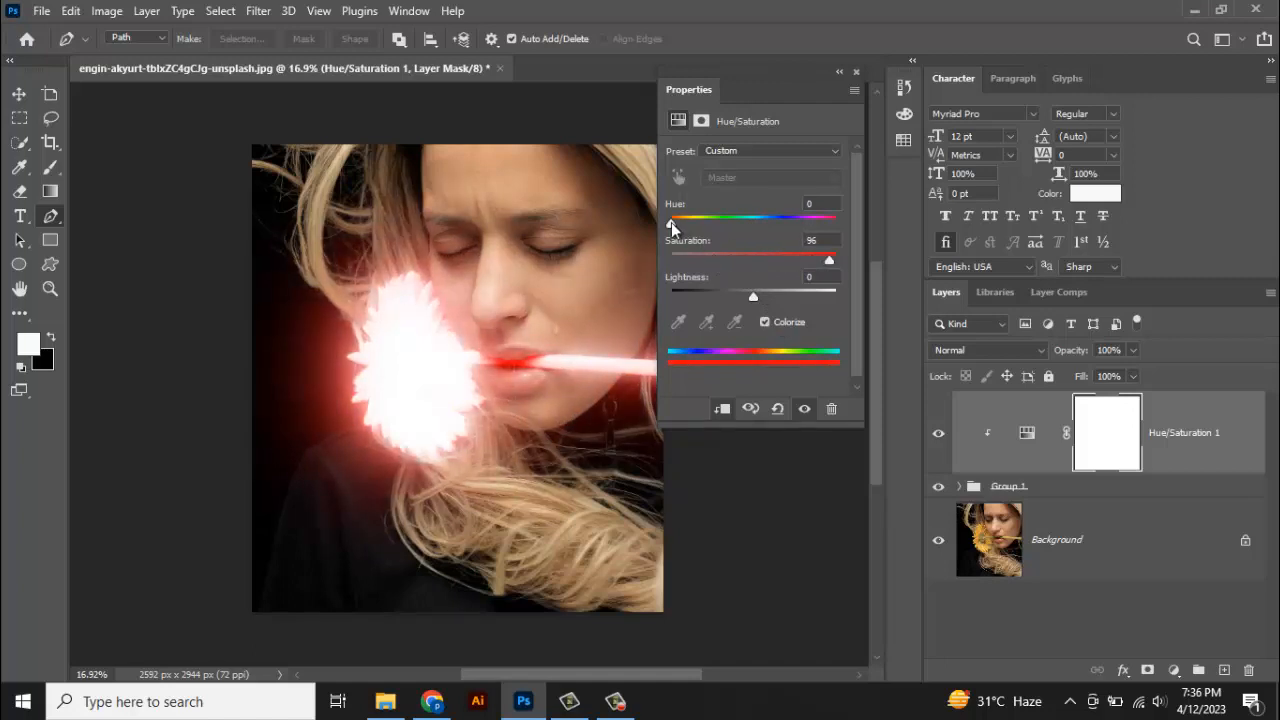
left_click_drag(673, 229, 694, 229)
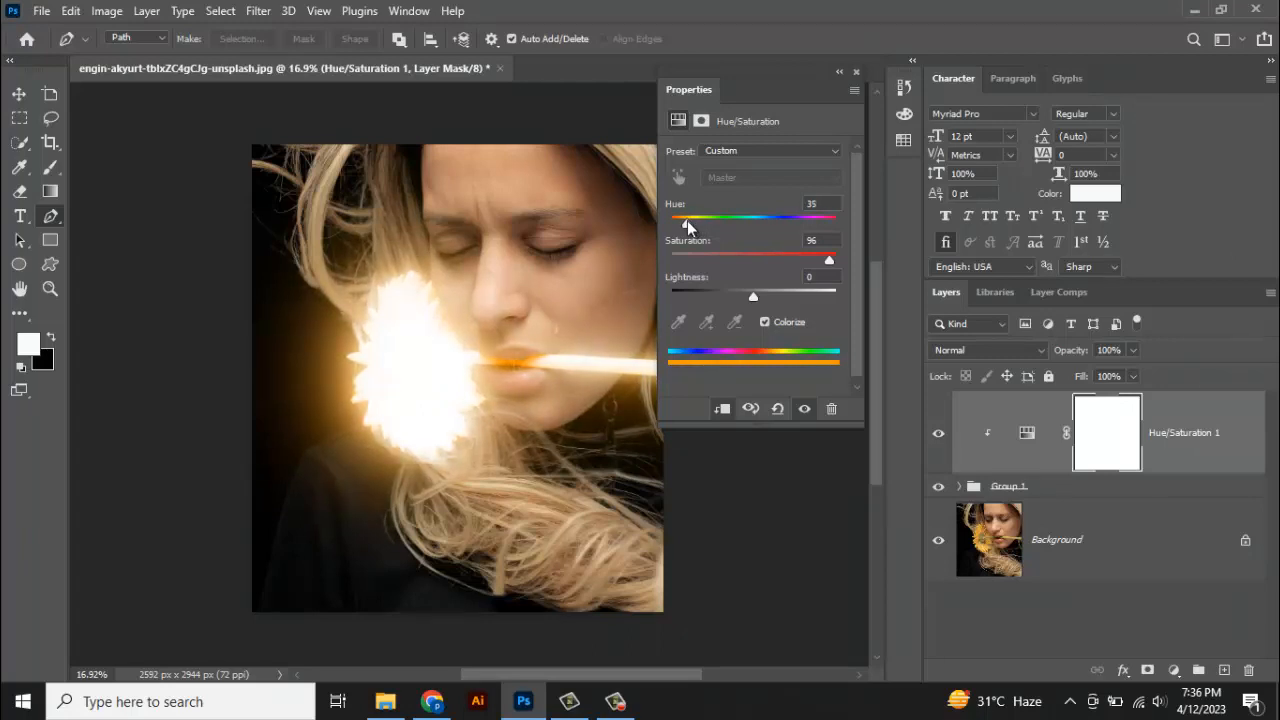
Keep the glow's Hue at 35, close its settings, and add an Exposure adjustment layer directly above the Background.
left_click_drag(685, 227, 686, 227)
left_click(840, 76)
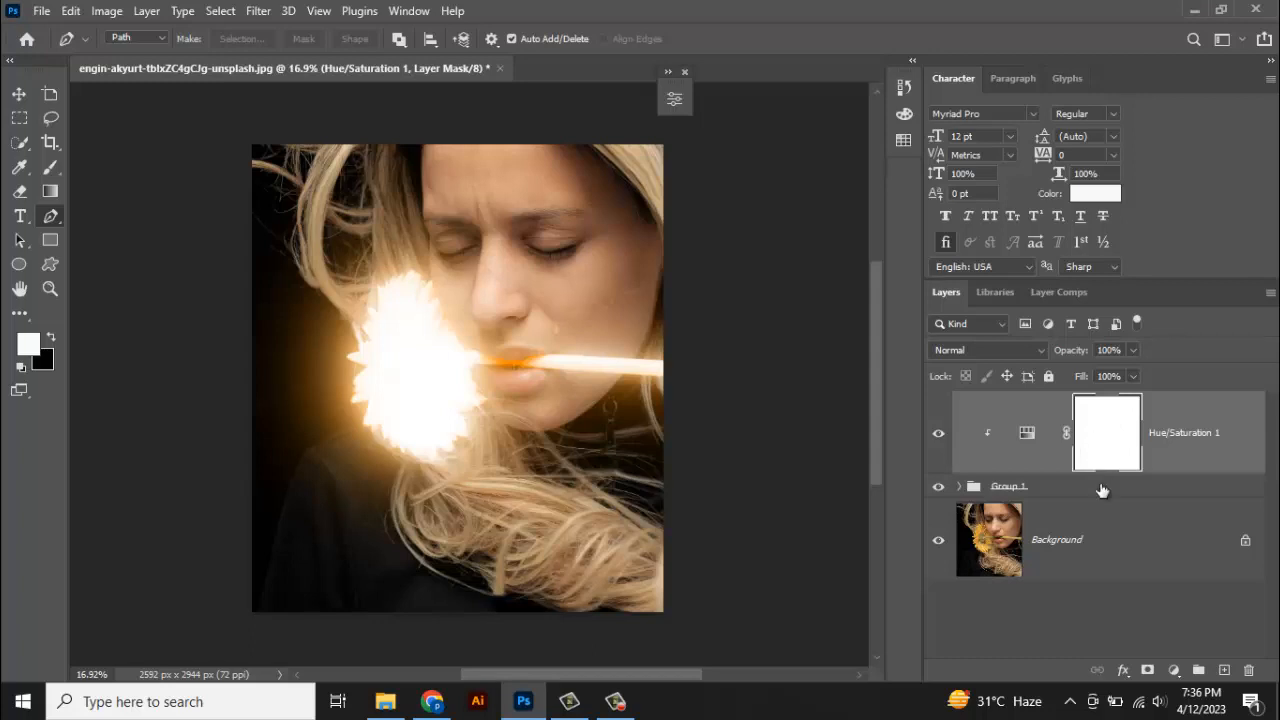
left_click(1078, 552)
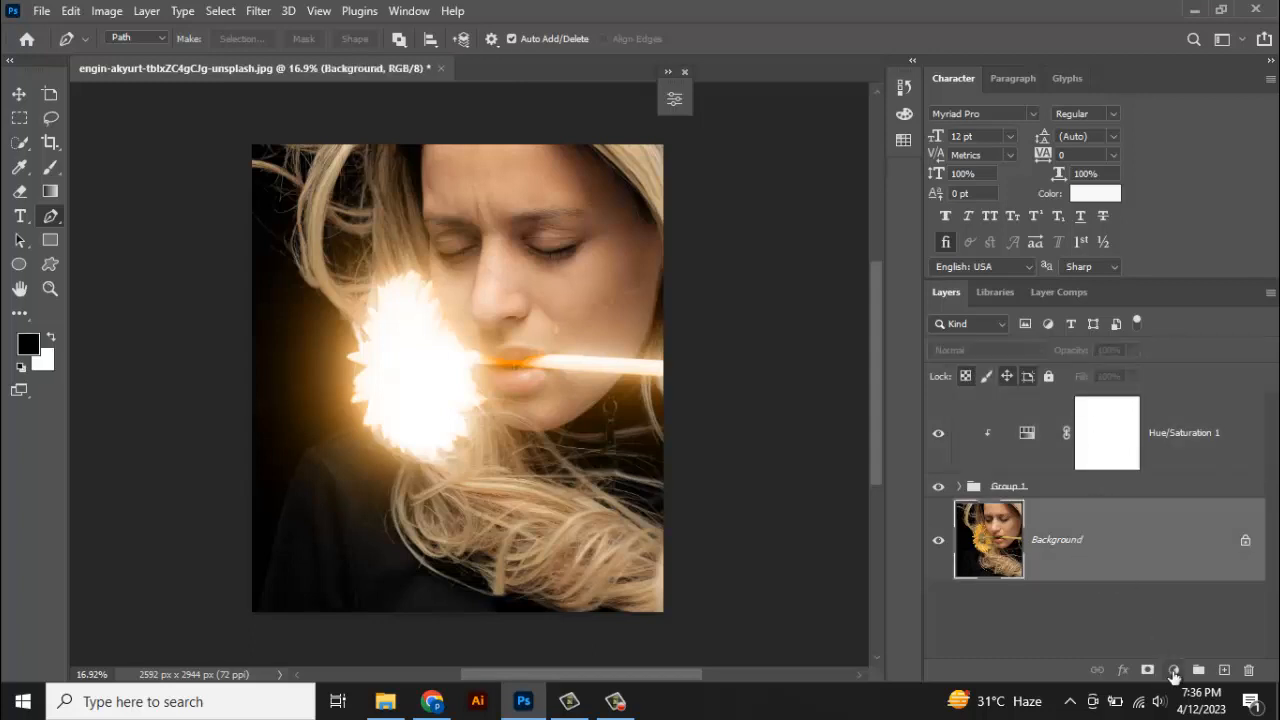
left_click(1174, 670)
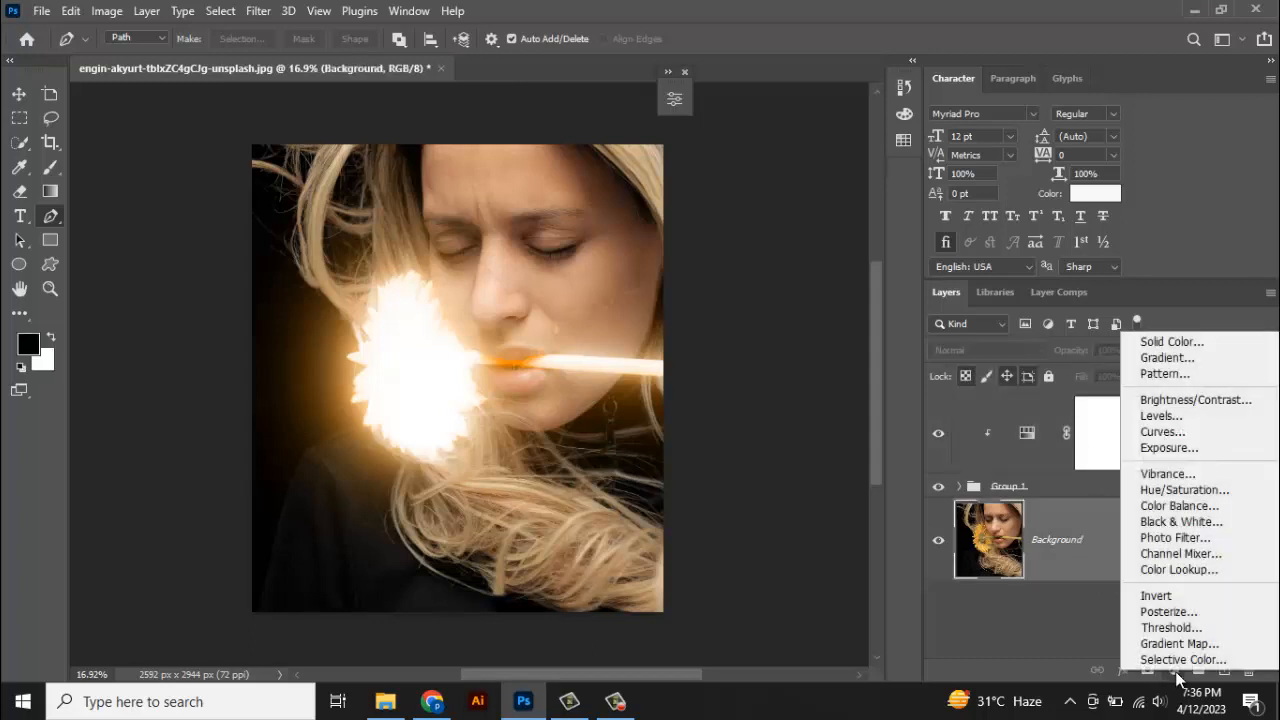
left_click(1170, 452)
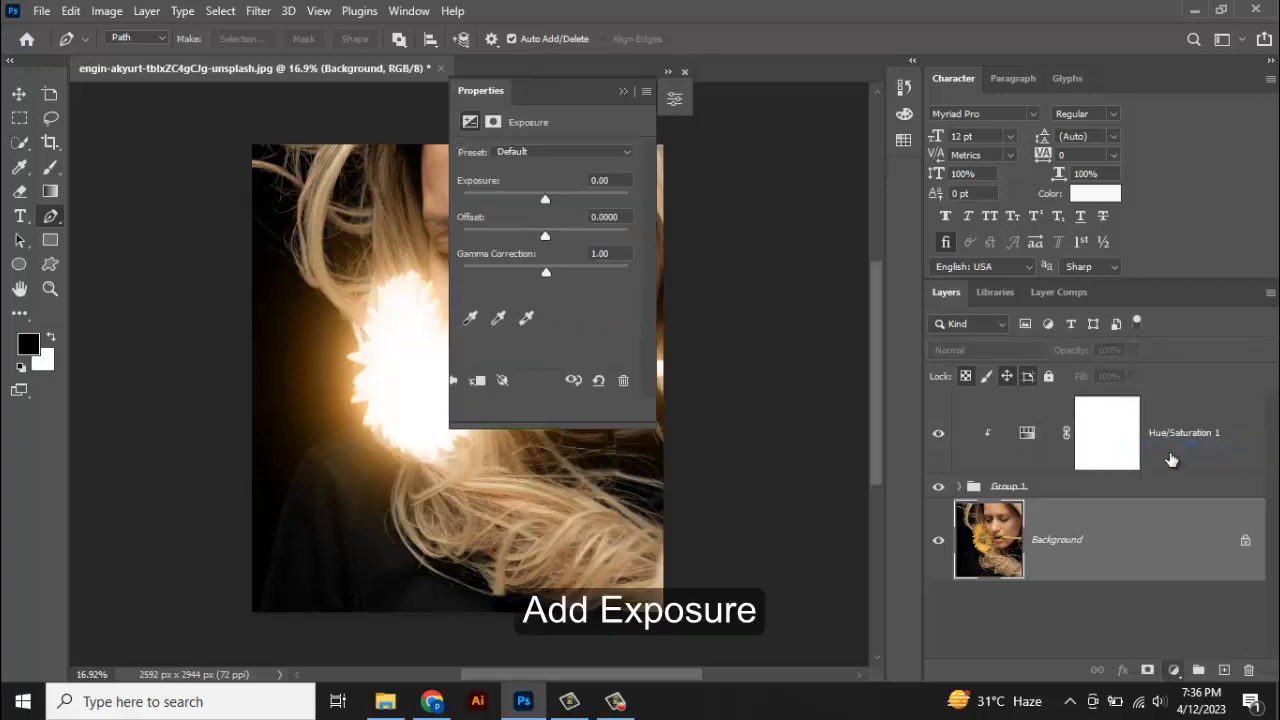
left_click_drag(573, 97, 766, 95)
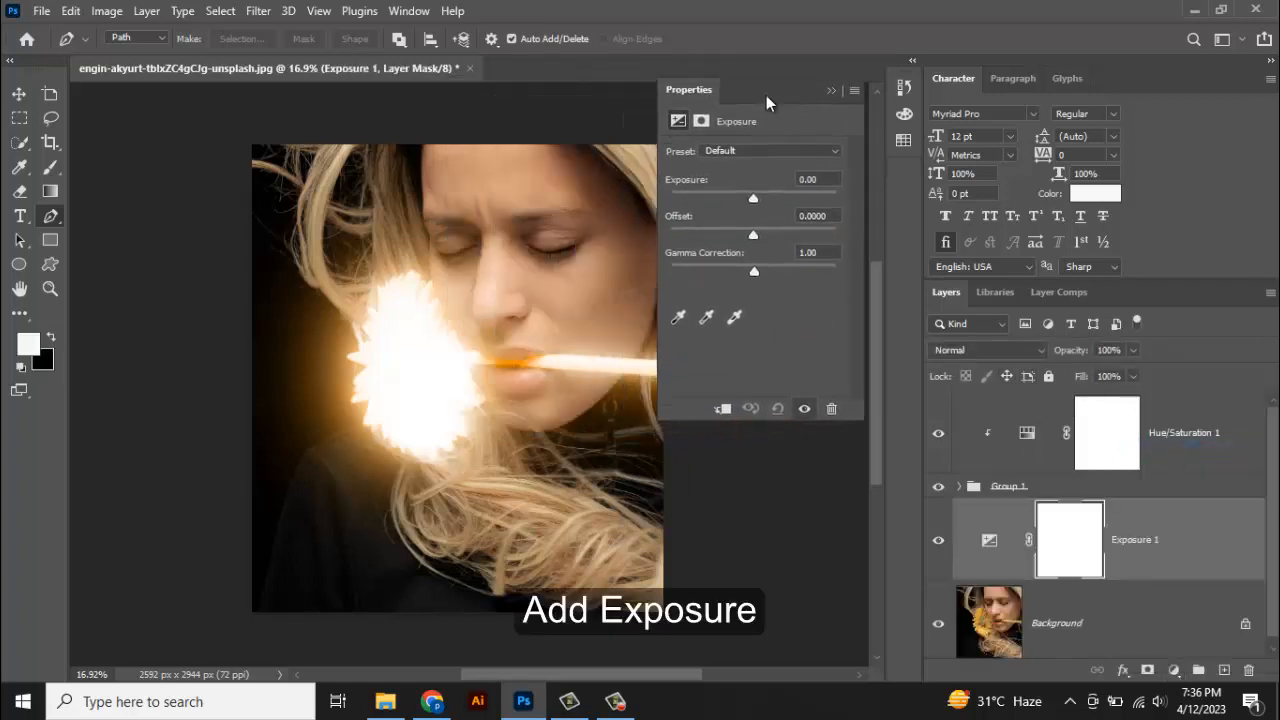
Darken the portrait by setting the Exposure adjustment's Gamma Correction to 0.61 and Exposure to -1.52.
left_click_drag(756, 271, 780, 269)
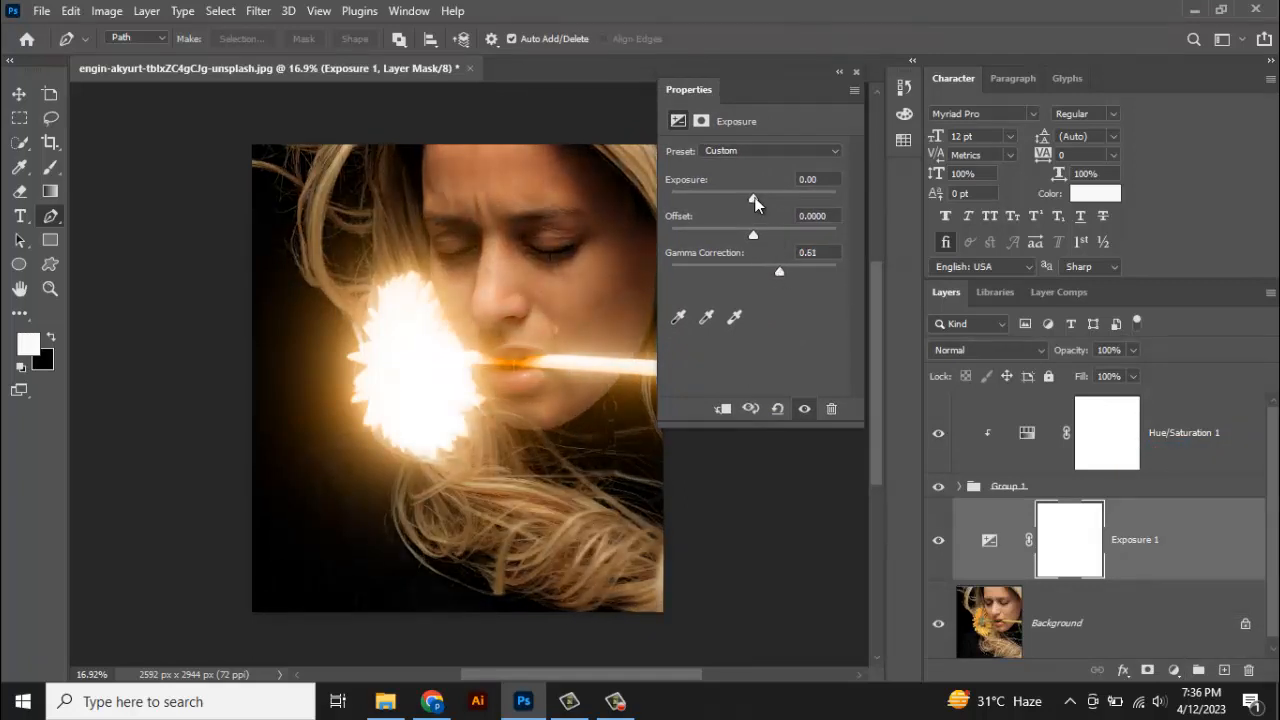
left_click_drag(752, 198, 735, 196)
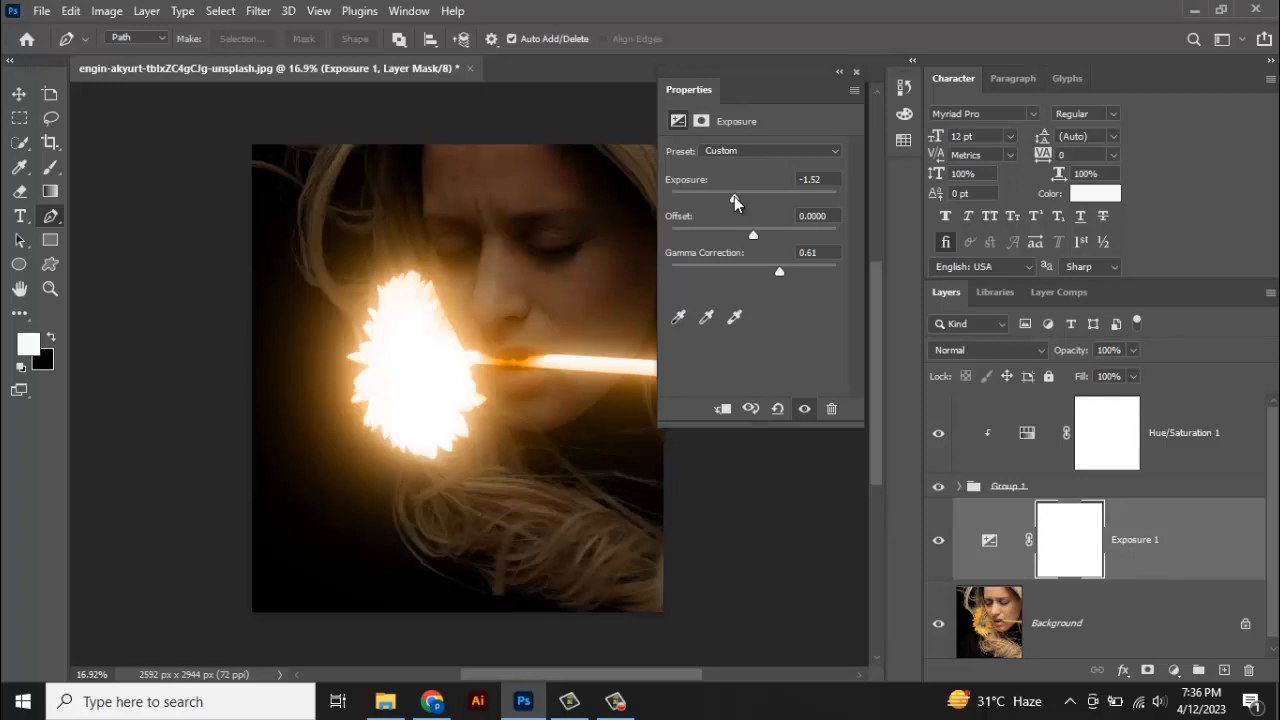
left_click(838, 74)
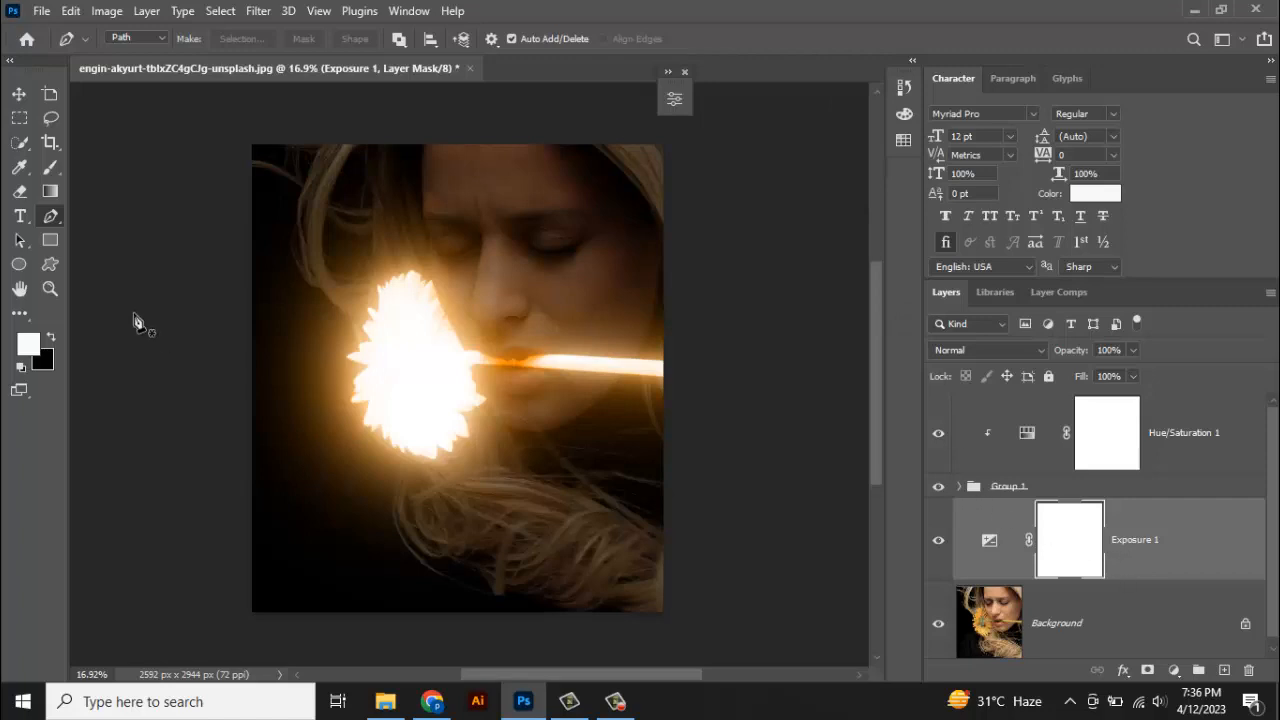
Paint black on the Exposure 1 mask over the face and lower hair with a 700-pixel brush at 100% opacity and 10% flow.
left_click(48, 338)
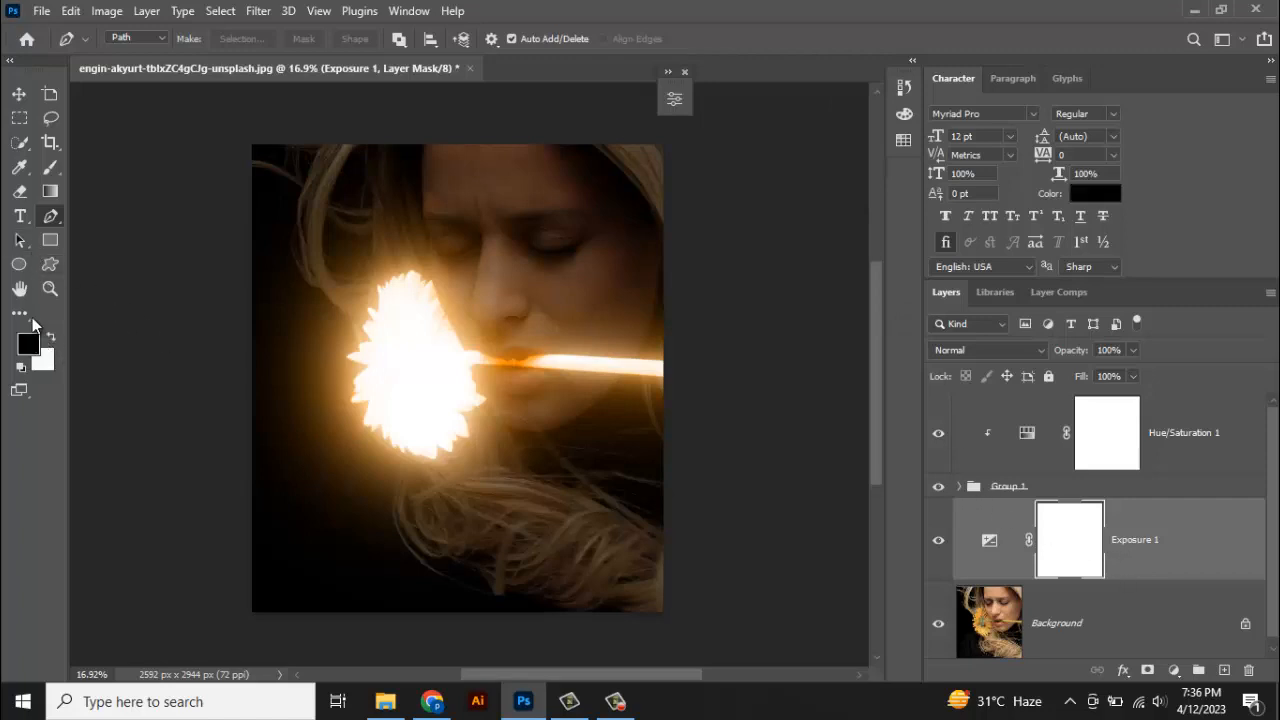
left_click(50, 168)
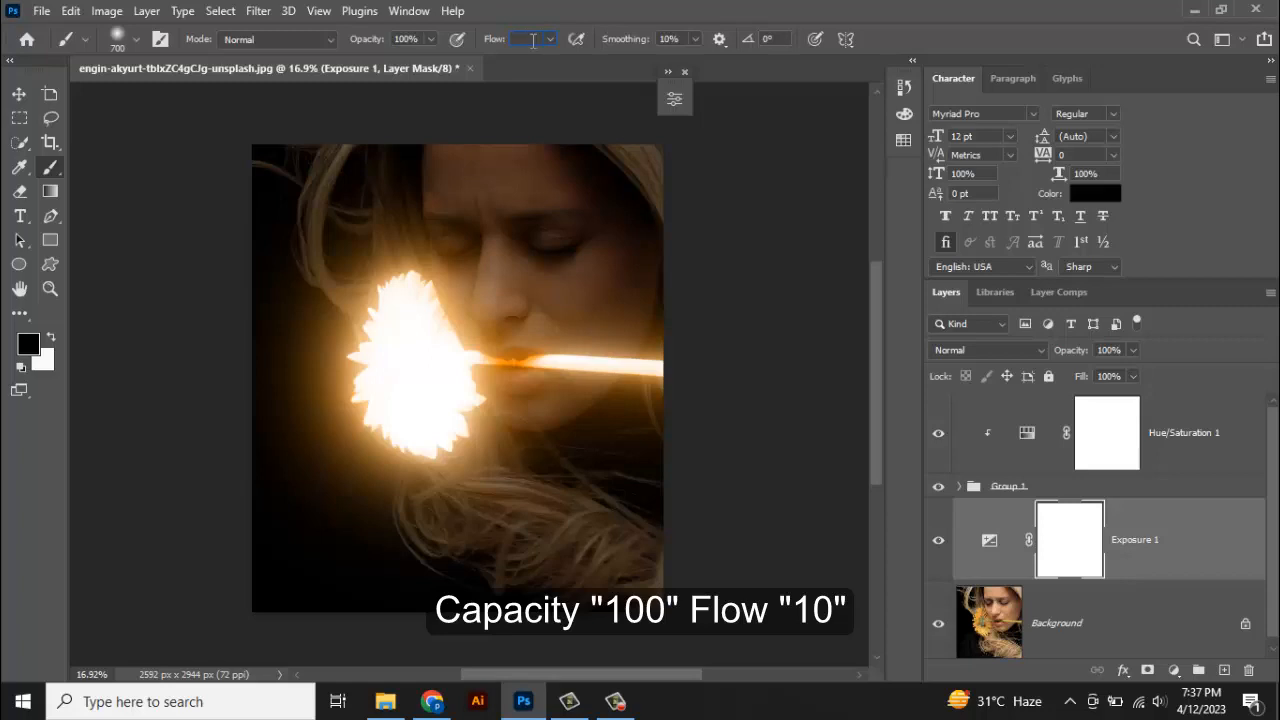
type("10")
key("Return")
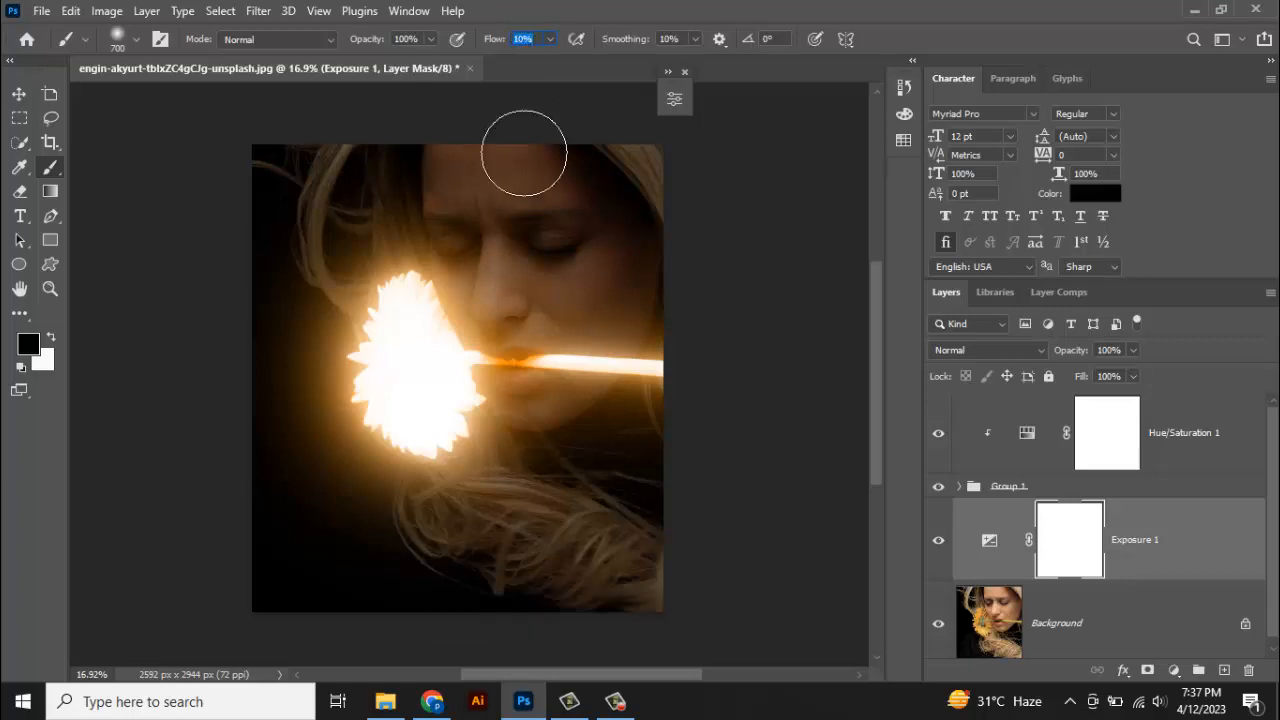
left_click(512, 305)
mouse_move(499, 299)
left_mouse_down()
mouse_move(514, 305)
mouse_move(505, 273)
mouse_move(512, 301)
left_mouse_up()
mouse_move(506, 244)
left_mouse_down()
mouse_move(496, 185)
mouse_move(497, 200)
mouse_move(531, 185)
mouse_move(574, 268)
mouse_move(550, 182)
mouse_move(590, 187)
mouse_move(604, 207)
mouse_move(502, 234)
mouse_move(456, 229)
mouse_move(448, 287)
mouse_move(445, 255)
mouse_move(450, 280)
mouse_move(464, 250)
mouse_move(449, 255)
mouse_move(427, 218)
mouse_move(401, 226)
mouse_move(401, 171)
mouse_move(453, 311)
mouse_move(563, 357)
mouse_move(531, 433)
mouse_move(494, 345)
mouse_move(602, 356)
mouse_move(641, 268)
mouse_move(611, 286)
mouse_move(611, 275)
mouse_move(608, 327)
mouse_move(602, 310)
mouse_move(680, 273)
mouse_move(575, 146)
mouse_move(631, 144)
mouse_move(652, 174)
mouse_move(613, 191)
mouse_move(600, 227)
mouse_move(548, 141)
mouse_move(545, 158)
mouse_move(469, 181)
mouse_move(484, 172)
mouse_move(504, 205)
mouse_move(506, 309)
mouse_move(522, 235)
mouse_move(481, 259)
mouse_move(452, 223)
mouse_move(429, 148)
mouse_move(453, 245)
mouse_move(575, 342)
mouse_move(580, 175)
mouse_move(600, 290)
mouse_move(618, 232)
mouse_move(464, 543)
mouse_move(423, 417)
mouse_move(440, 505)
mouse_move(643, 557)
mouse_move(637, 575)
mouse_move(521, 400)
mouse_move(597, 510)
mouse_move(520, 555)
mouse_move(534, 586)
mouse_move(450, 533)
mouse_move(605, 560)
mouse_move(459, 424)
mouse_move(470, 430)
mouse_move(414, 443)
mouse_move(420, 429)
mouse_move(423, 535)
mouse_move(457, 571)
mouse_move(502, 570)
mouse_move(453, 548)
left_mouse_up()
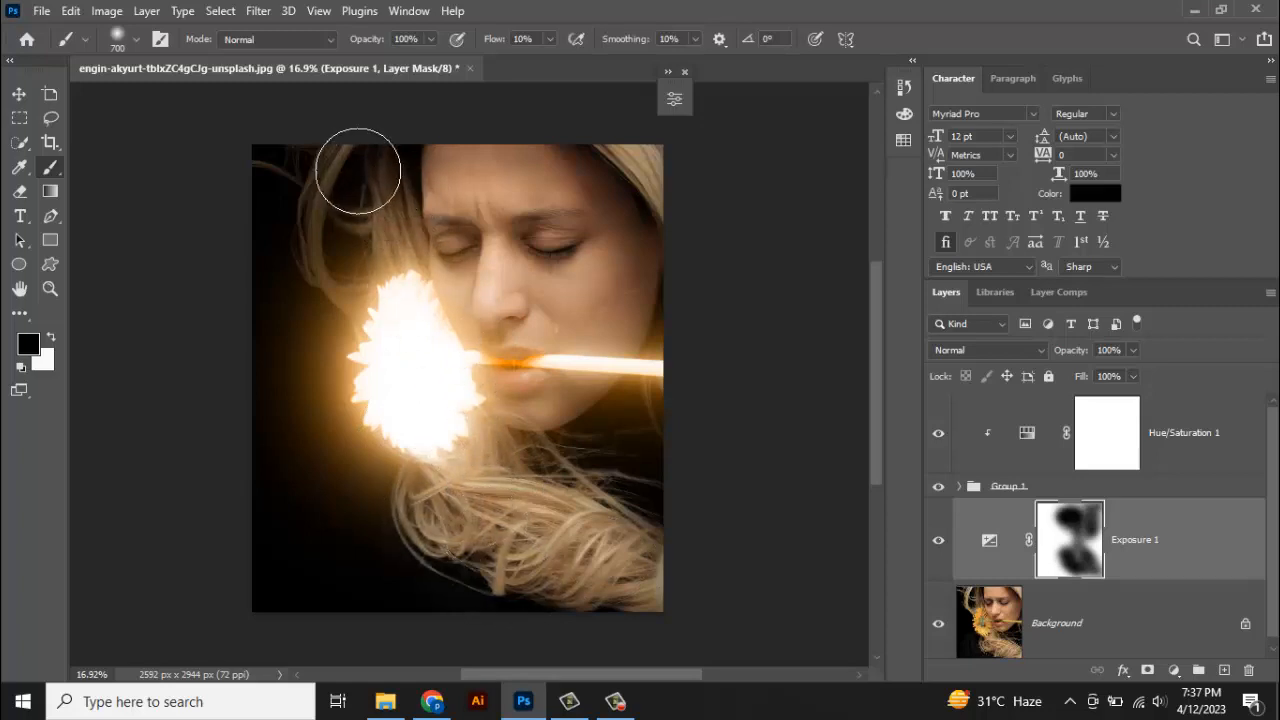
Reduce the brush to 400 pixels and paint the Exposure 1 mask black over the hair strands above the flower.
key("bracketleft")
key("bracketleft")
key("bracketleft")
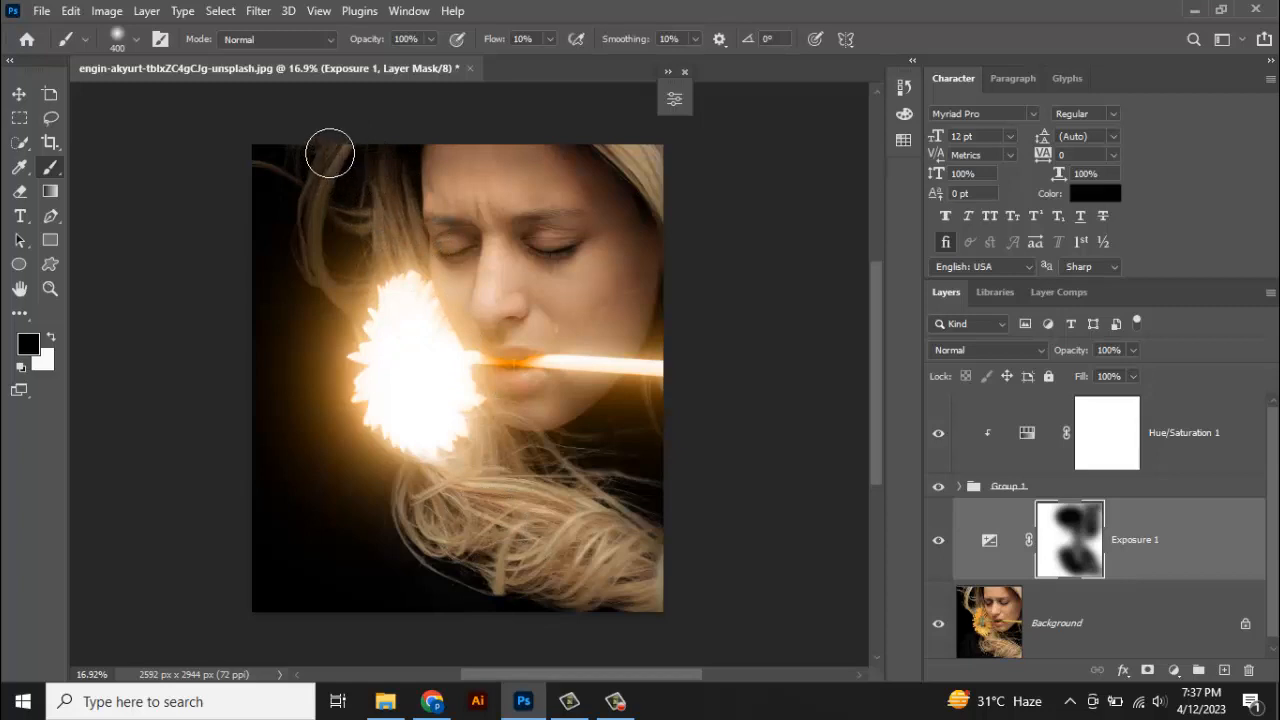
mouse_move(329, 143)
left_mouse_down()
mouse_move(324, 303)
mouse_move(332, 268)
mouse_move(328, 294)
mouse_move(331, 277)
mouse_move(343, 295)
mouse_move(303, 210)
mouse_move(312, 270)
mouse_move(339, 147)
mouse_move(313, 186)
mouse_move(318, 160)
mouse_move(310, 271)
mouse_move(367, 315)
mouse_move(398, 295)
mouse_move(390, 227)
mouse_move(372, 208)
mouse_move(360, 231)
mouse_move(380, 241)
mouse_move(376, 226)
mouse_move(369, 246)
mouse_move(382, 123)
mouse_move(405, 268)
mouse_move(393, 319)
mouse_move(355, 322)
mouse_move(363, 329)
mouse_move(321, 254)
mouse_move(311, 173)
mouse_move(317, 188)
mouse_move(330, 146)
mouse_move(311, 187)
mouse_move(310, 250)
mouse_move(302, 241)
mouse_move(343, 317)
mouse_move(327, 281)
mouse_move(442, 330)
mouse_move(435, 200)
left_mouse_up()
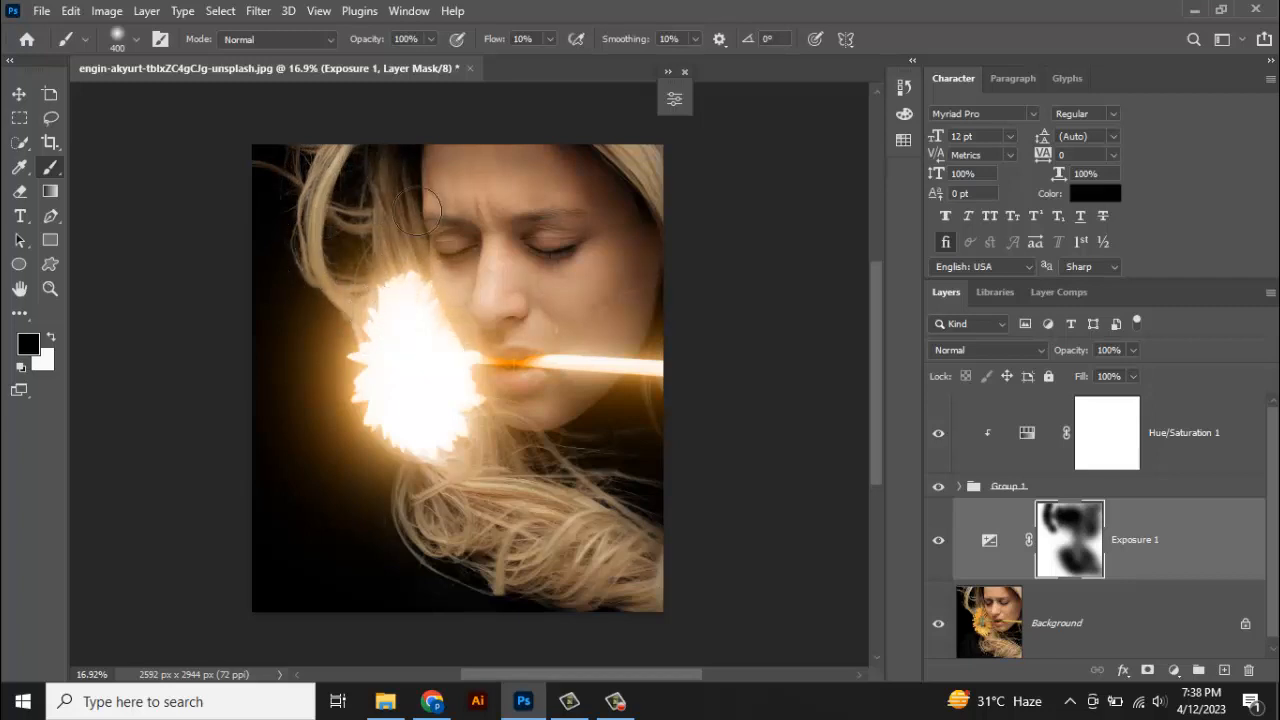
Enlarge the brush to 700 pixels and paint more black on the Exposure 1 mask along the lower hair.
key("bracketright")
key("bracketright")
key("bracketright")
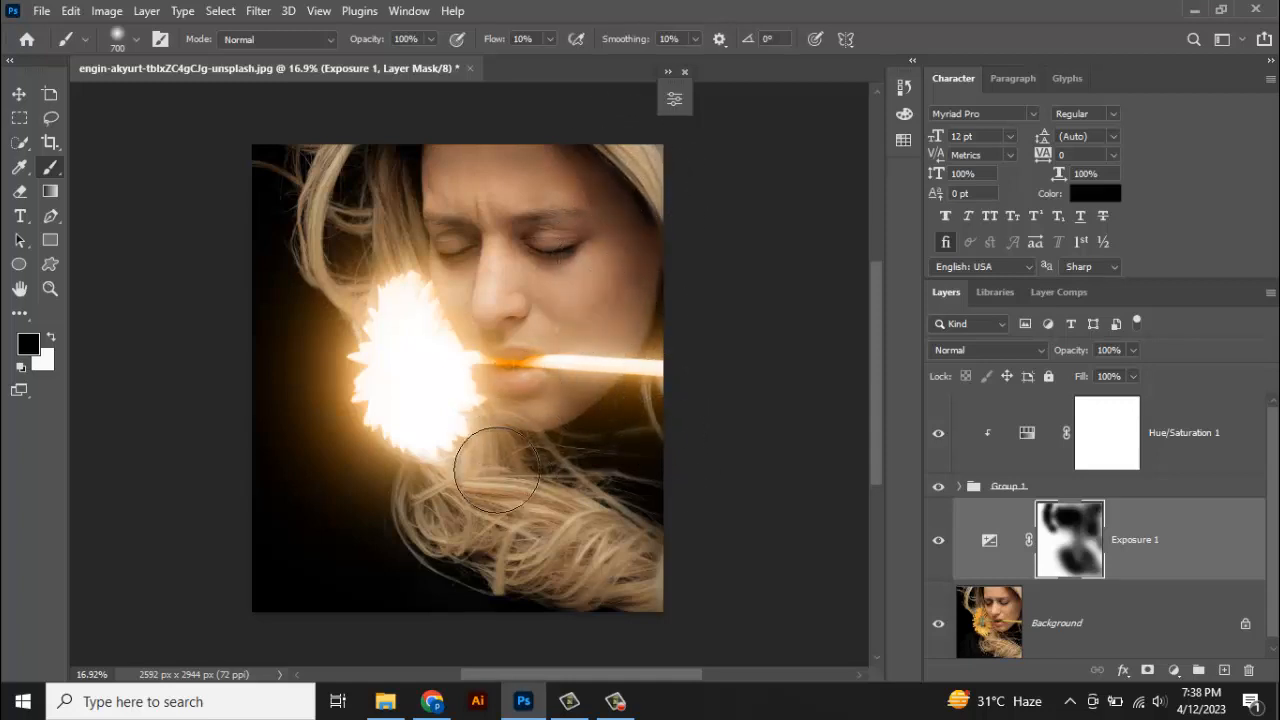
mouse_move(497, 470)
left_mouse_down()
mouse_move(489, 563)
mouse_move(582, 575)
mouse_move(584, 542)
mouse_move(610, 543)
mouse_move(619, 580)
left_mouse_up()
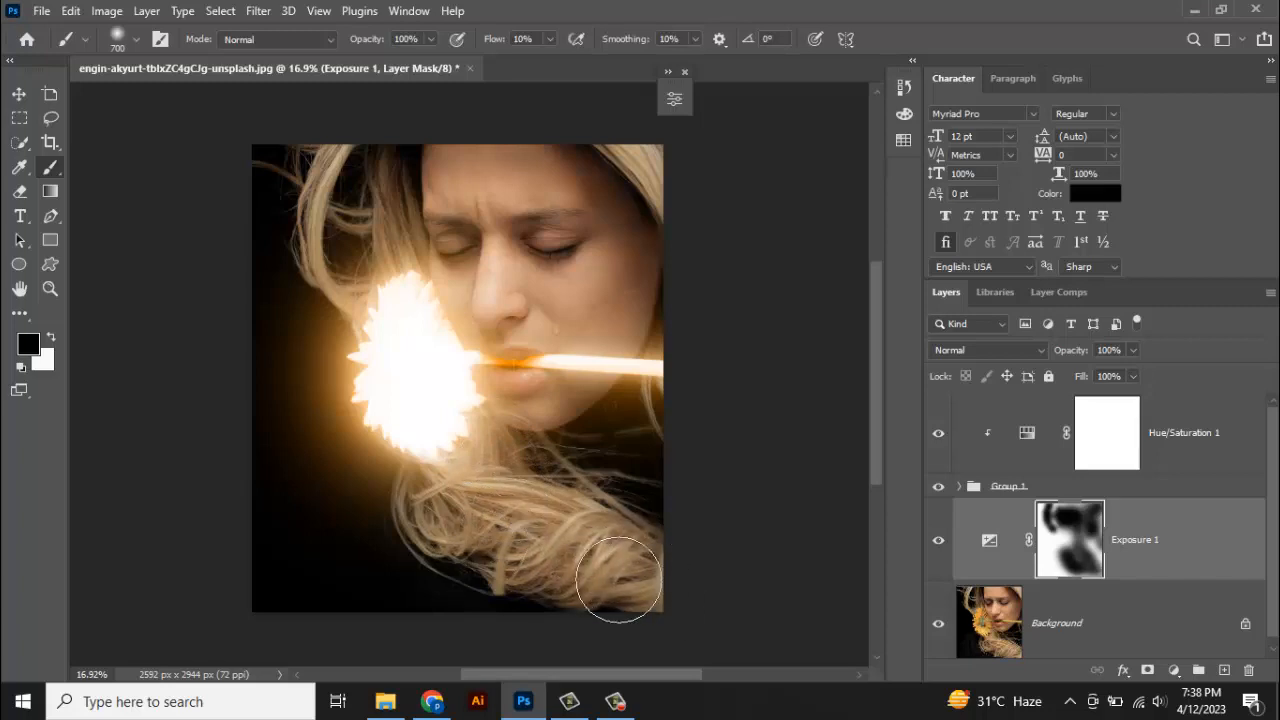
Set the brush to 400 pixels, duplicate Hue/Saturation 1, move the copy between Group 1 and Exposure 1, and invert its mask to black.
key("bracketleft")
key("bracketleft")
key("bracketleft")
key("ctrl+2")
left_click(1180, 432)
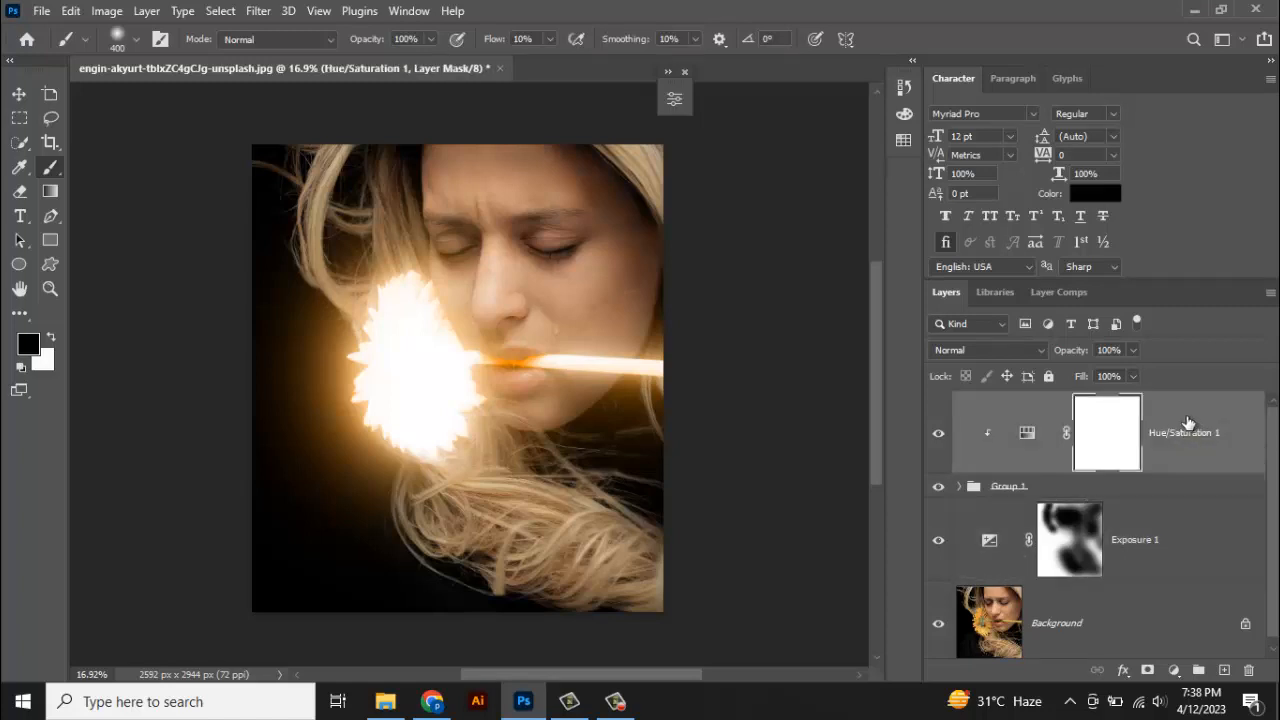
key("ctrl+j")
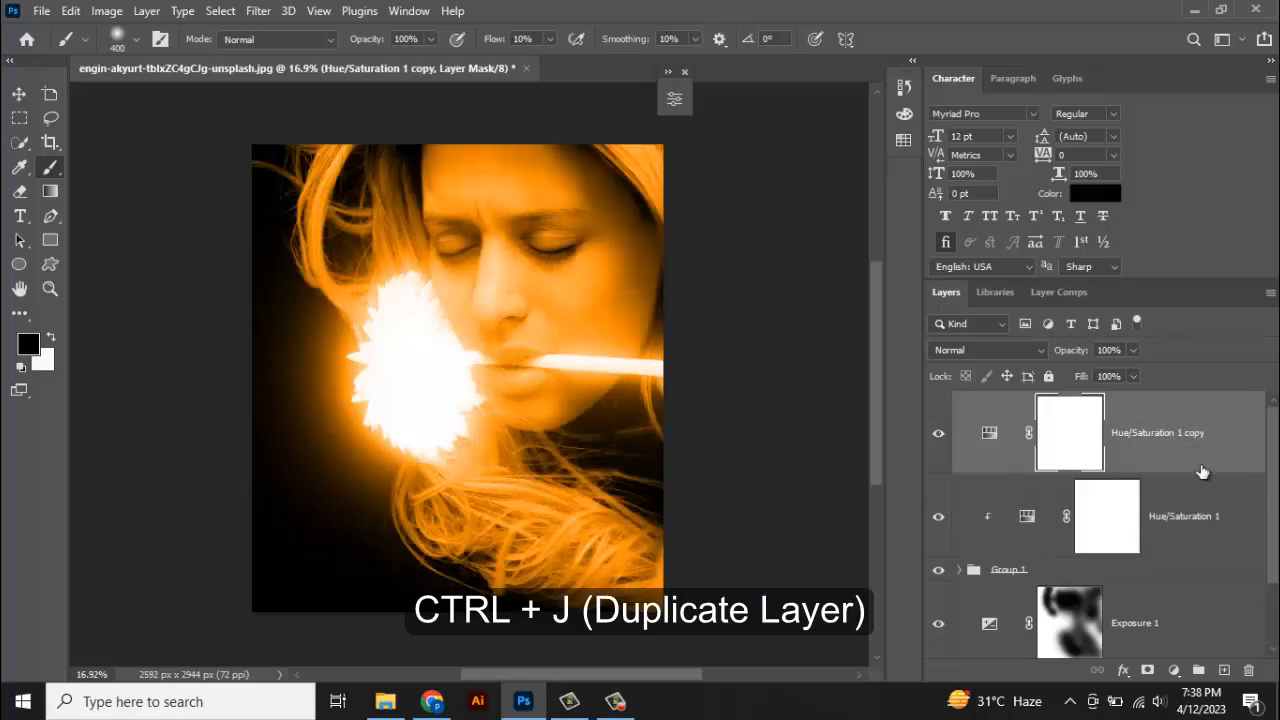
left_click_drag(1188, 444, 1193, 589)
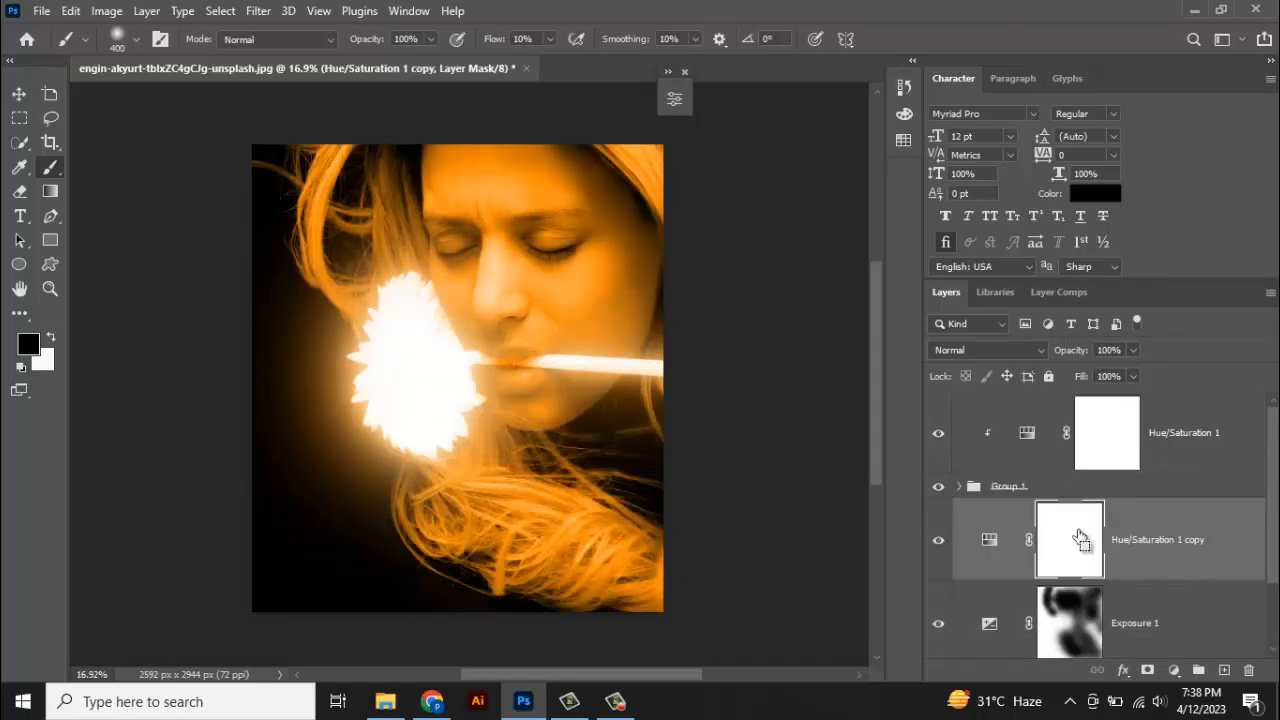
key("ctrl+i")
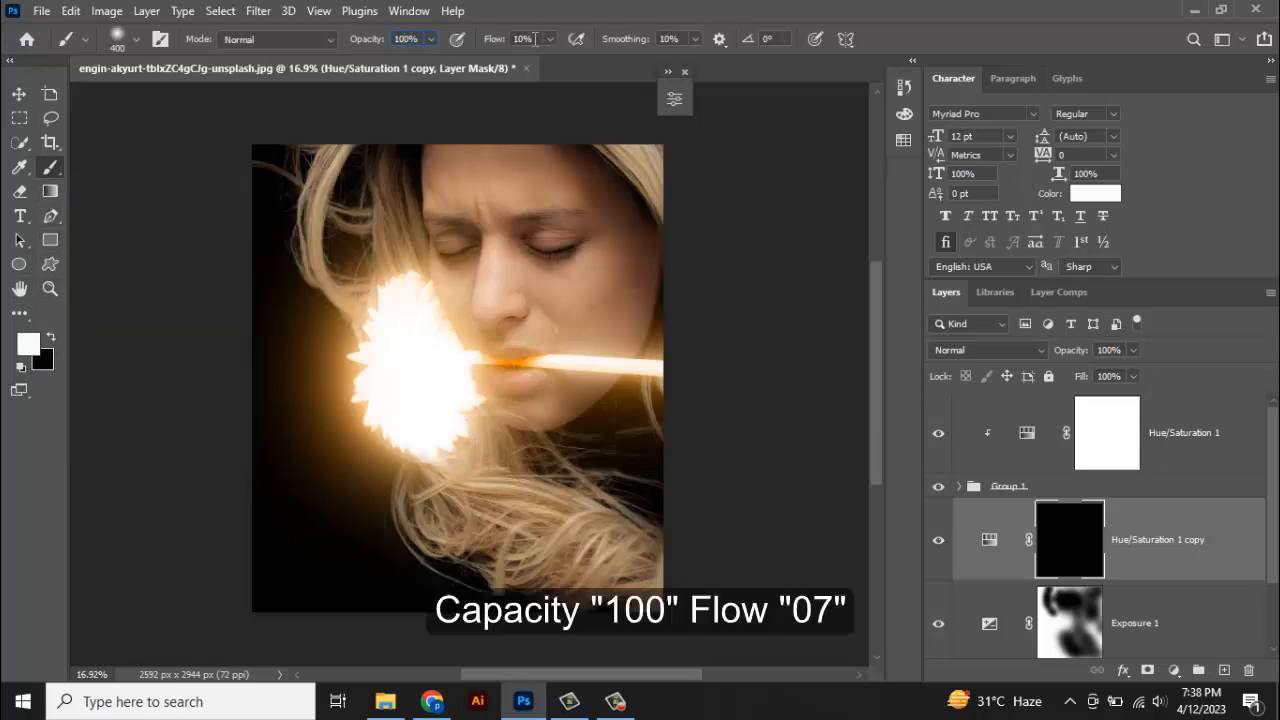
Set brush flow to 7% and paint white on the Hue/Saturation copy's mask over the forehead's flower side and the hair above the flower.
key("Down")
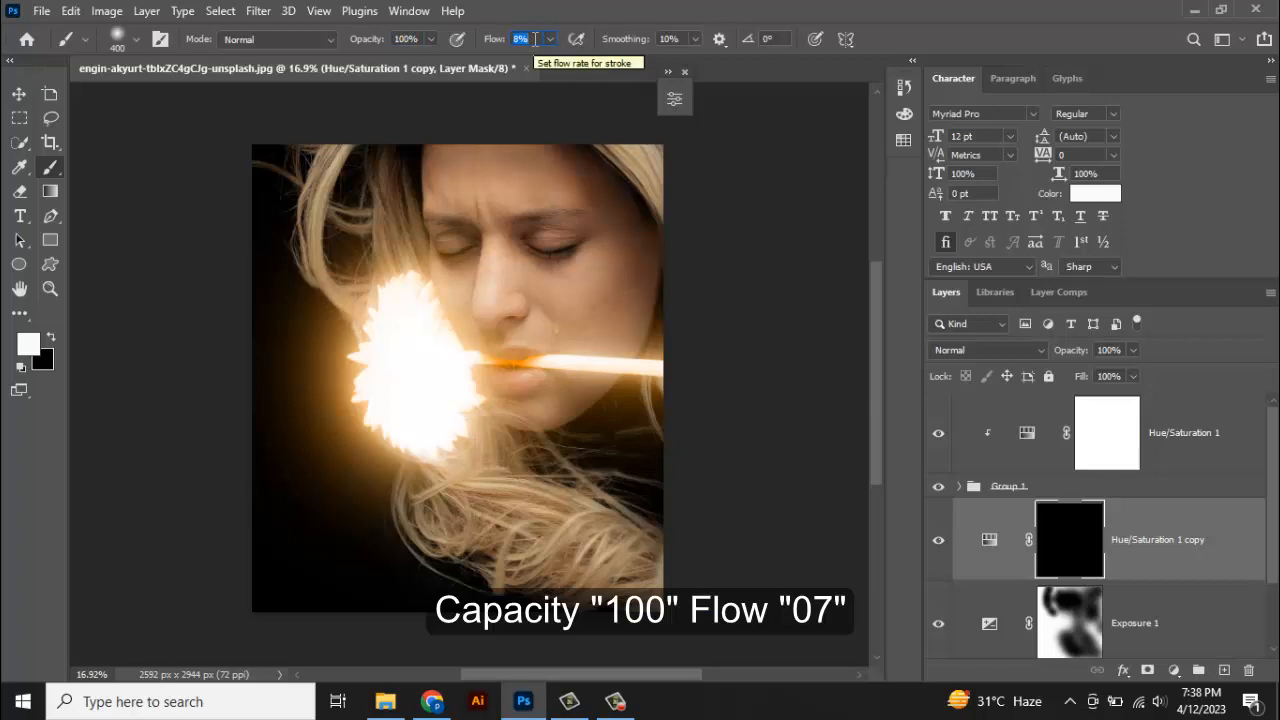
key("Down")
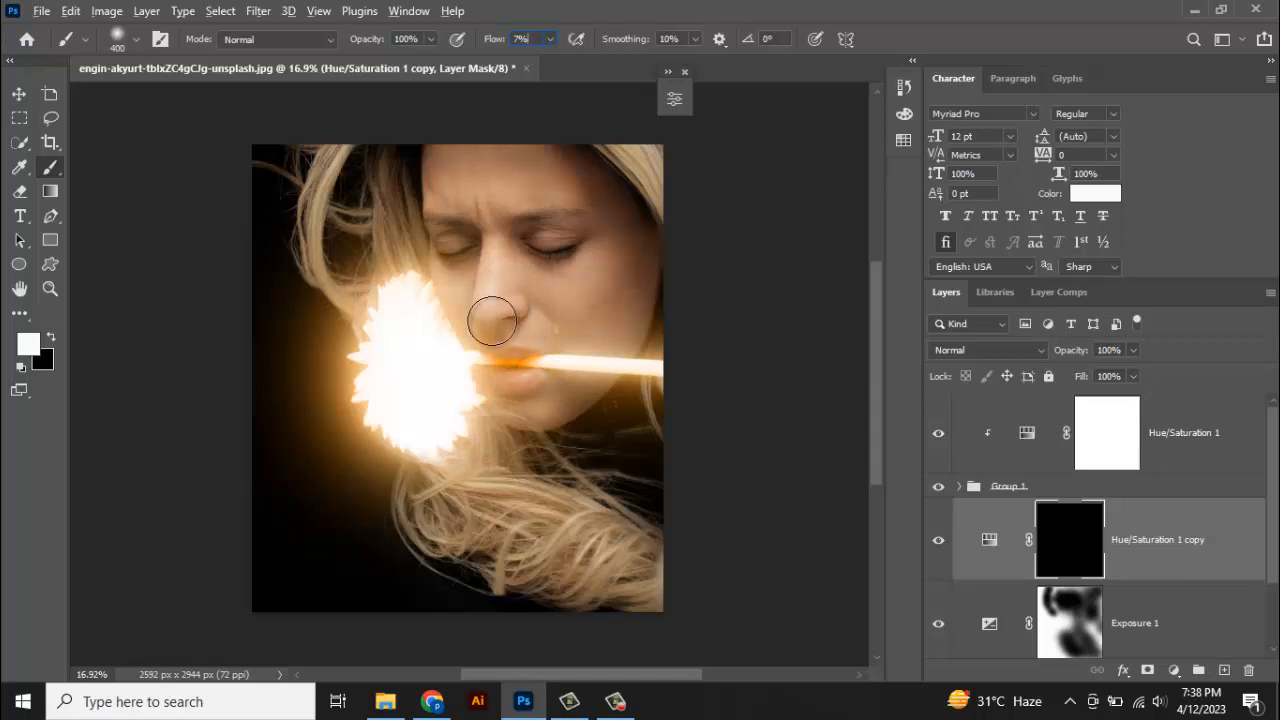
scroll(494, 297, "up", 1)
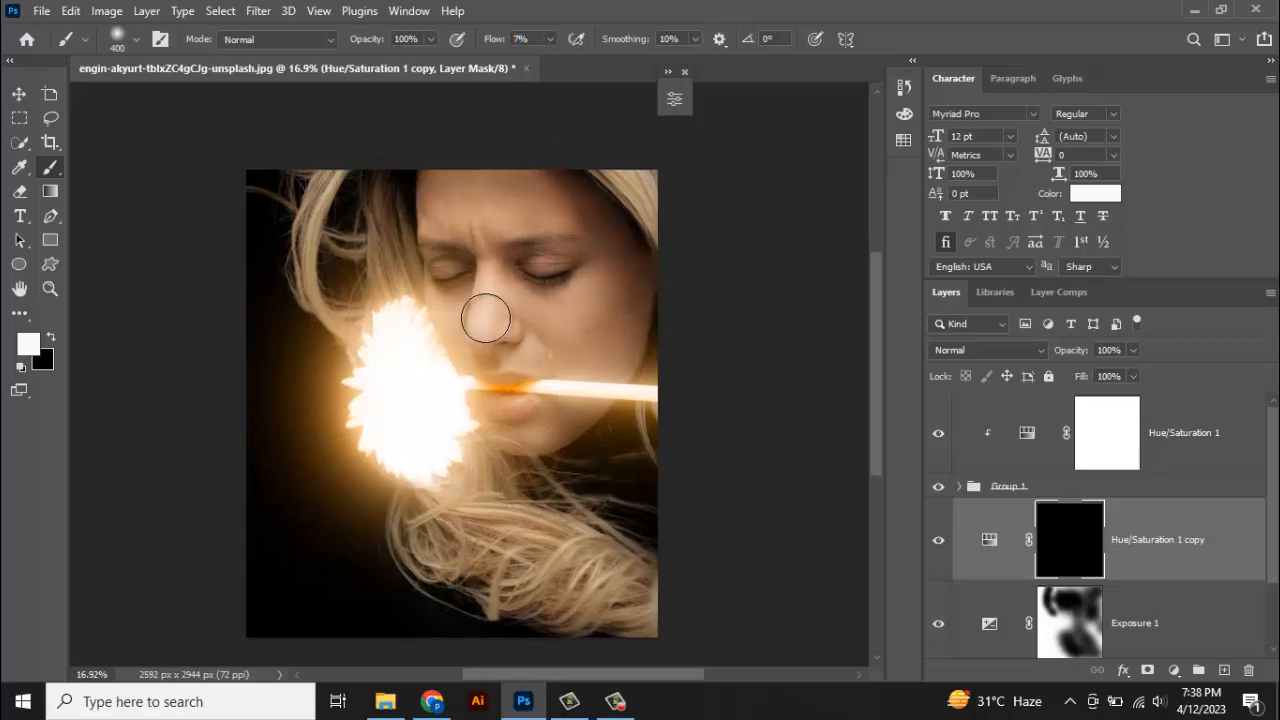
scroll(486, 314, "up", 1)
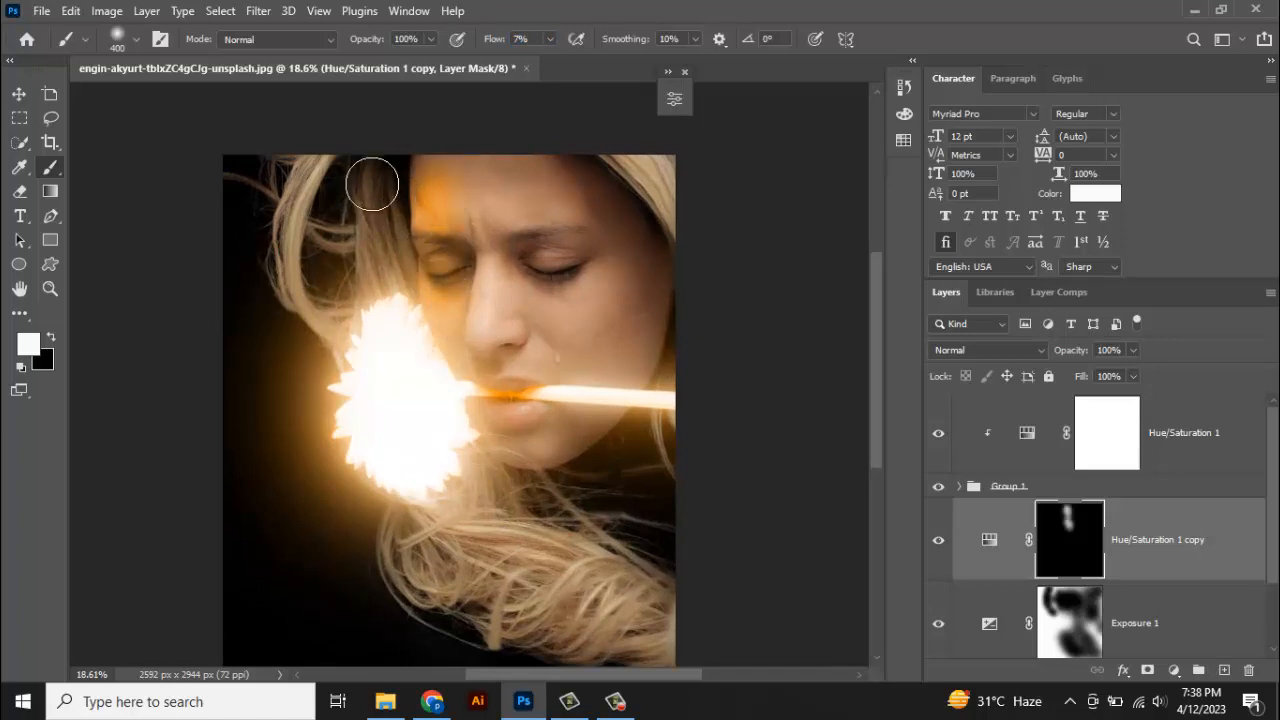
mouse_move(383, 289)
left_mouse_down()
mouse_move(311, 218)
mouse_move(311, 153)
left_mouse_up()
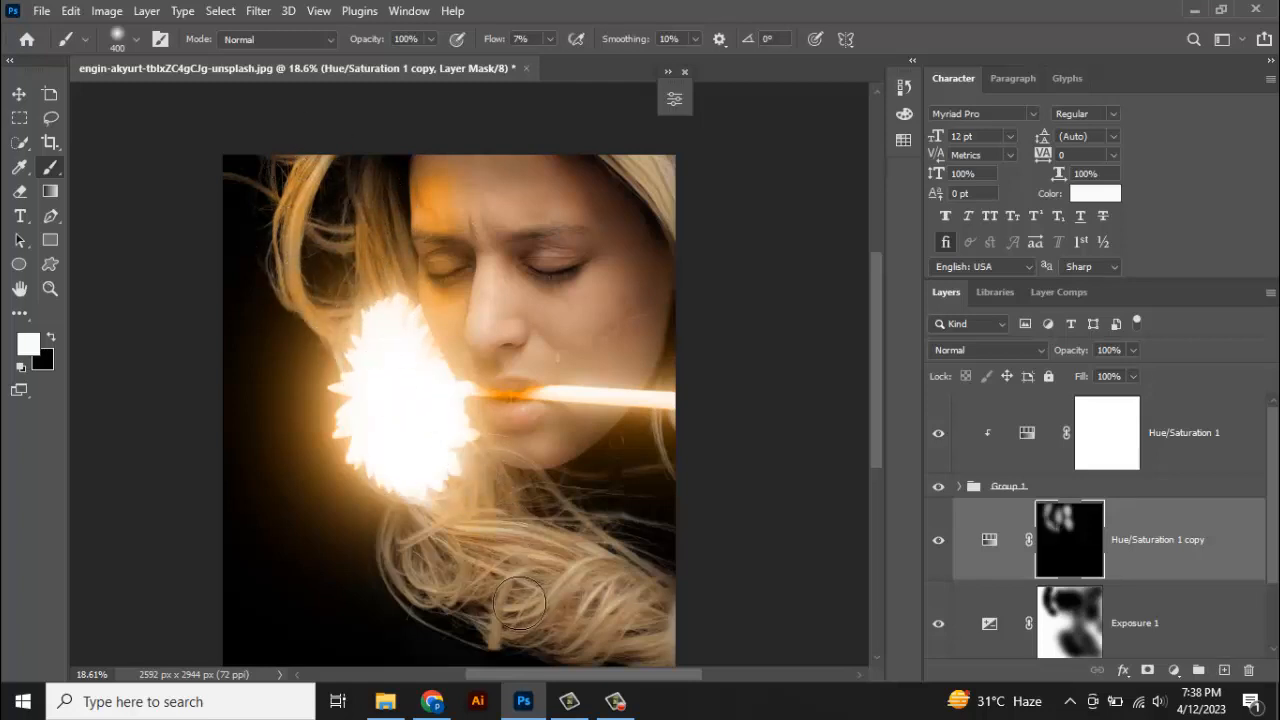
Paint white on the Hue/Saturation copy's mask over the lower hair with the 400-pixel brush.
left_click_drag(519, 603, 530, 616)
mouse_move(491, 514)
left_mouse_down()
mouse_move(535, 538)
mouse_move(445, 488)
mouse_move(512, 517)
left_mouse_up()
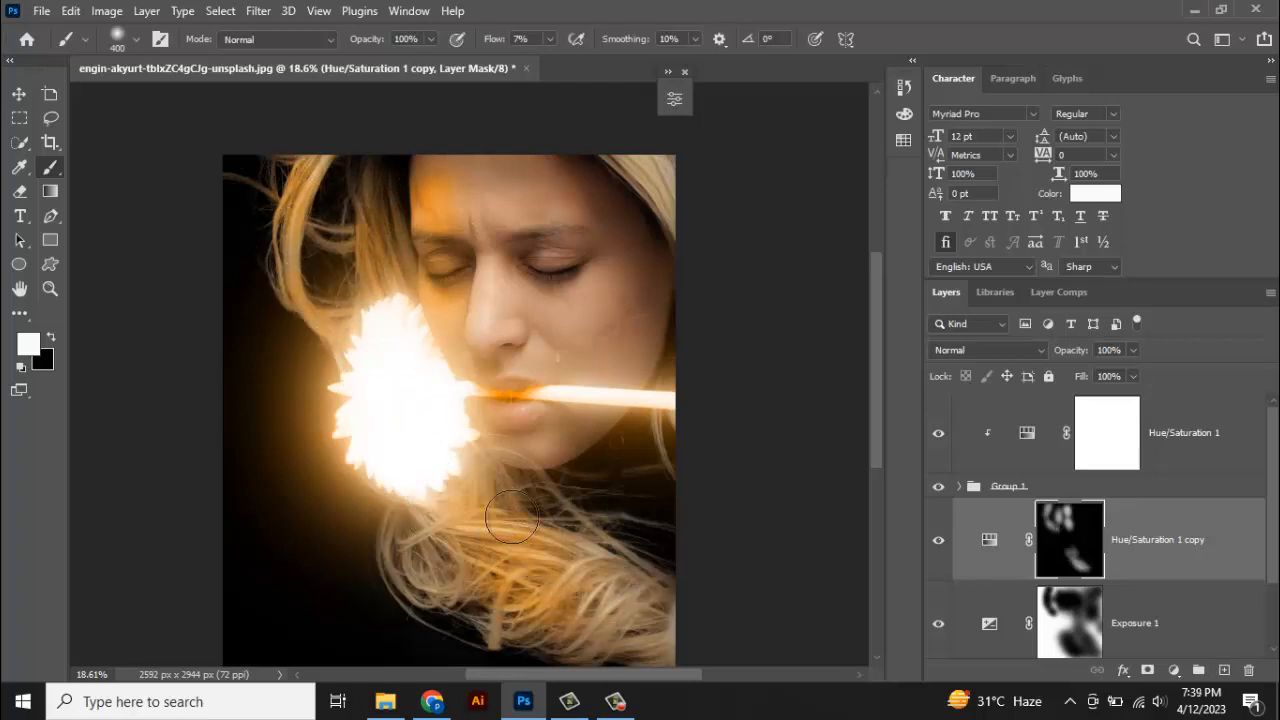
mouse_move(640, 595)
left_mouse_down()
mouse_move(629, 565)
mouse_move(573, 521)
mouse_move(577, 603)
mouse_move(578, 560)
mouse_move(646, 598)
mouse_move(447, 574)
mouse_move(339, 463)
mouse_move(385, 588)
mouse_move(346, 490)
mouse_move(352, 519)
mouse_move(505, 627)
mouse_move(360, 473)
mouse_move(341, 504)
mouse_move(331, 459)
mouse_move(359, 508)
mouse_move(387, 447)
mouse_move(437, 446)
mouse_move(397, 221)
mouse_move(475, 486)
mouse_move(424, 314)
mouse_move(431, 356)
mouse_move(456, 267)
mouse_move(442, 289)
mouse_move(472, 410)
mouse_move(389, 104)
mouse_move(383, 122)
mouse_move(437, 243)
mouse_move(400, 114)
mouse_move(470, 408)
mouse_move(424, 280)
mouse_move(445, 356)
mouse_move(426, 316)
mouse_move(490, 470)
mouse_move(350, 245)
mouse_move(376, 355)
mouse_move(477, 540)
left_mouse_up()
Enlarge the brush to 800 pixels and extend the orange tint on the mask over the far cheek, the portrait's right edge and the upper-left hair.
key("bracketright")
key("bracketright")
key("bracketright")
key("bracketright")
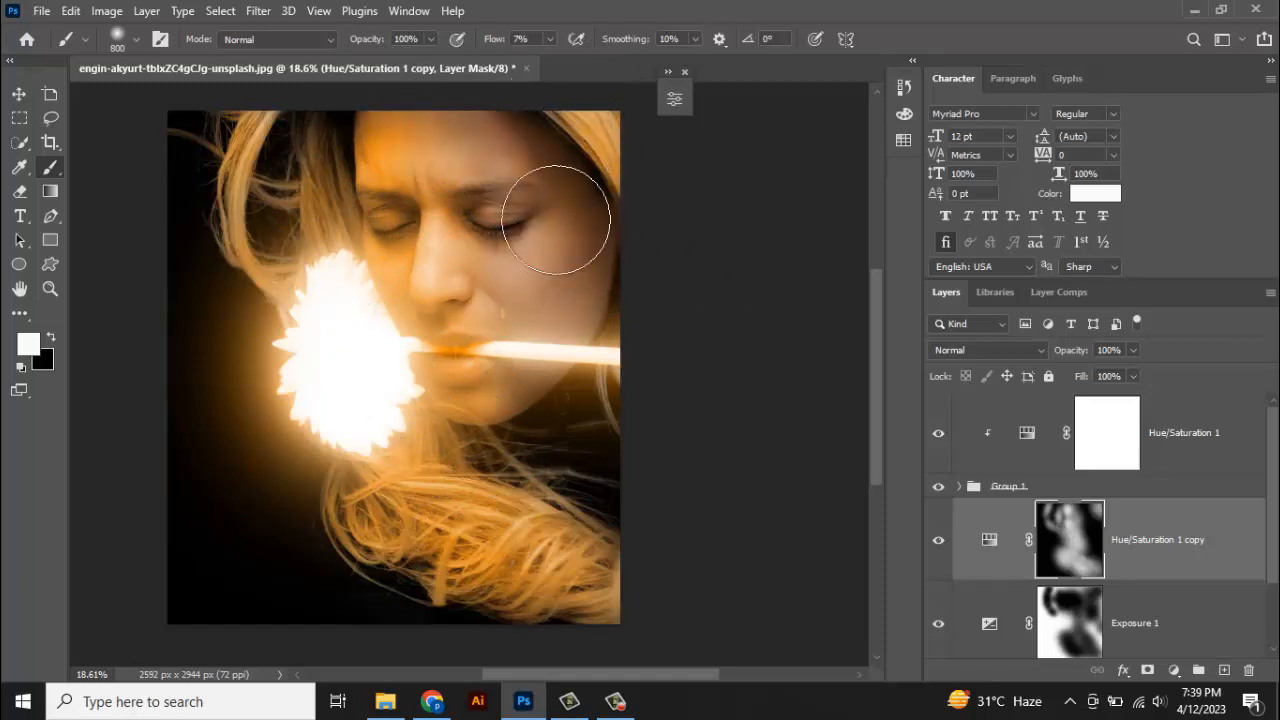
mouse_move(643, 430)
left_mouse_down()
mouse_move(526, 290)
mouse_move(605, 486)
mouse_move(563, 418)
mouse_move(477, 134)
mouse_move(596, 378)
left_mouse_up()
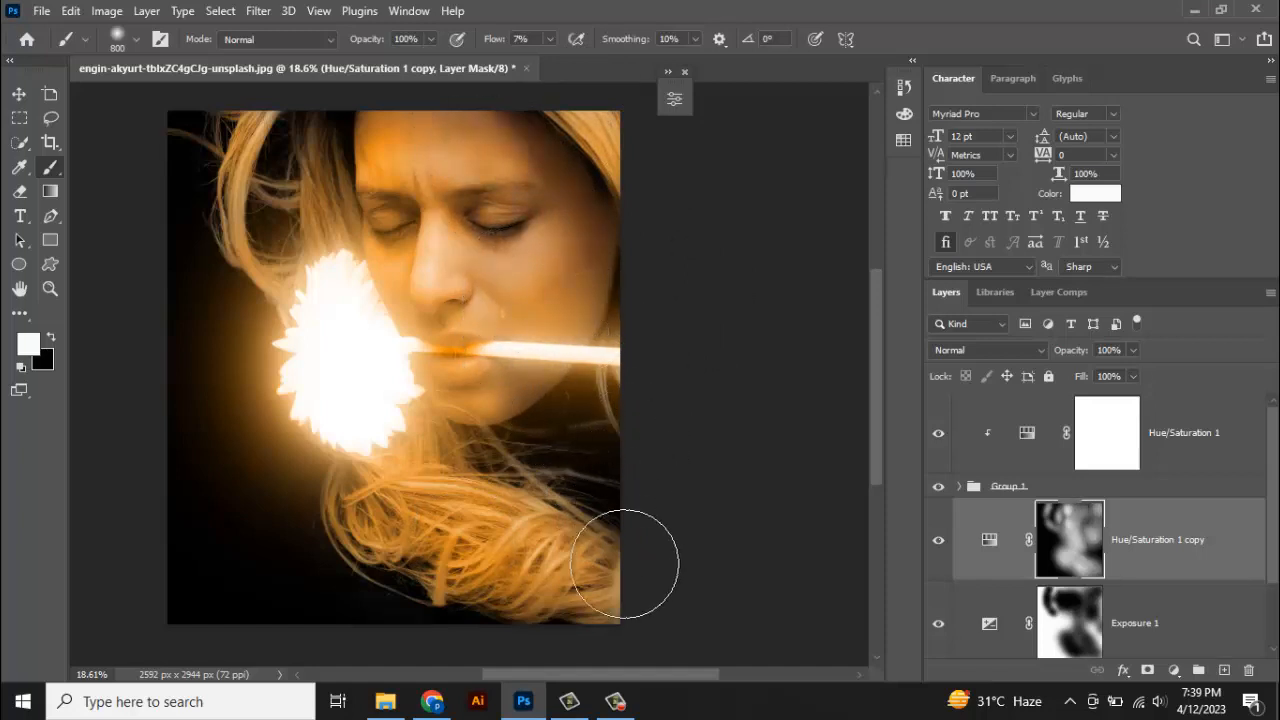
mouse_move(602, 551)
left_mouse_down()
mouse_move(606, 623)
mouse_move(617, 443)
left_mouse_up()
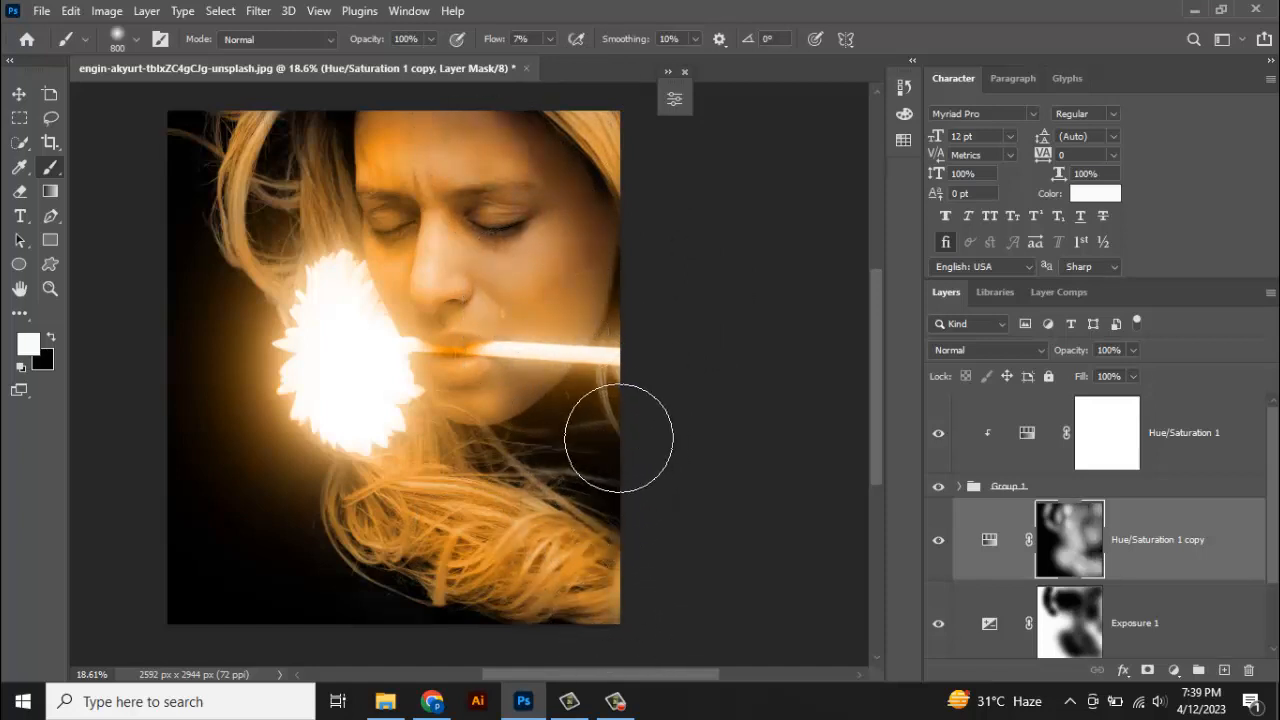
mouse_move(262, 157)
left_mouse_down()
mouse_move(273, 271)
mouse_move(260, 270)
mouse_move(288, 300)
mouse_move(291, 231)
mouse_move(301, 243)
mouse_move(302, 276)
mouse_move(271, 117)
left_mouse_up()
Reduce the brush to 500 pixels, paint the remaining lower hair and neck strands white on the tint mask, and switch to the Move tool.
key("bracketleft")
key("bracketleft")
key("bracketleft")
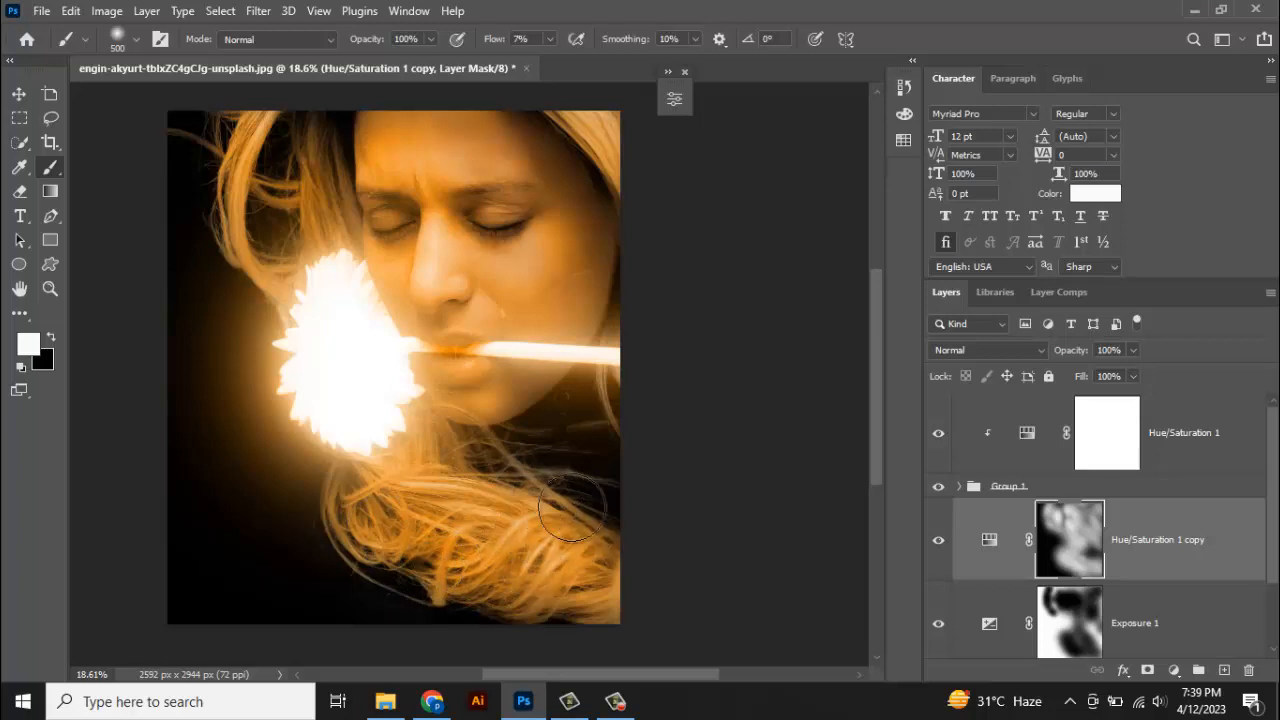
left_click_drag(543, 464, 582, 527)
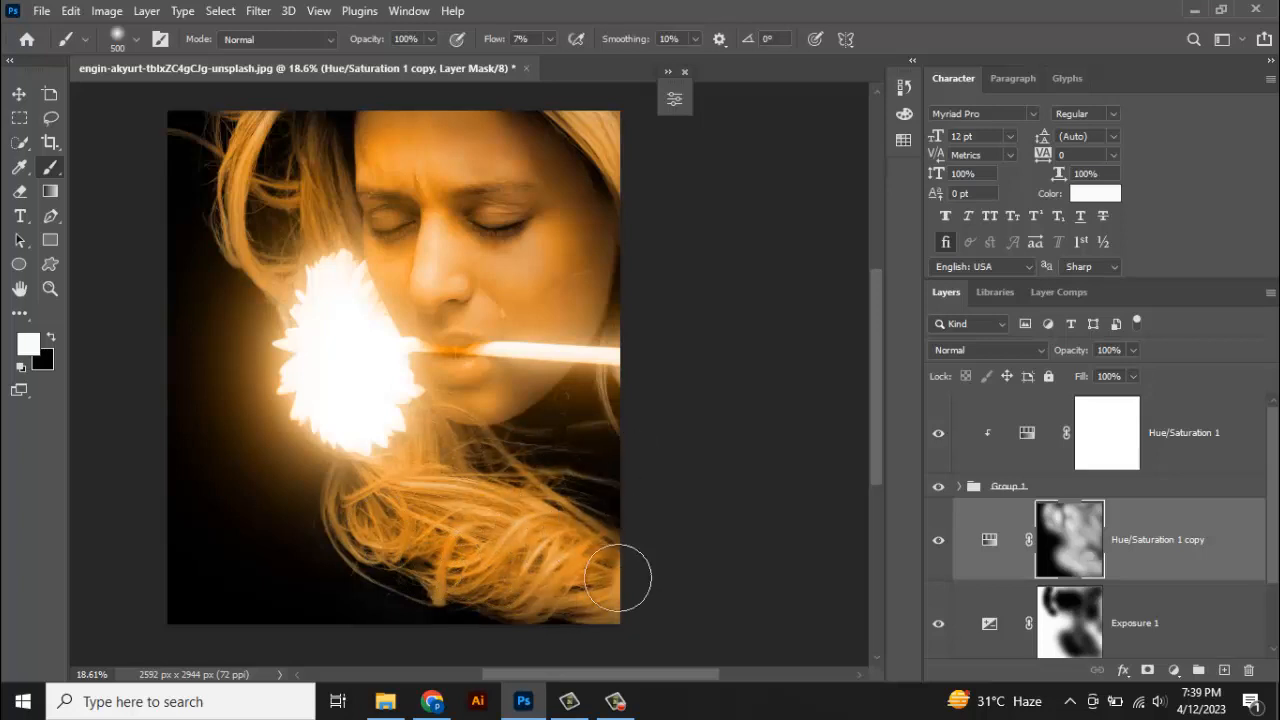
mouse_move(618, 578)
left_mouse_down()
mouse_move(571, 614)
mouse_move(434, 605)
left_mouse_up()
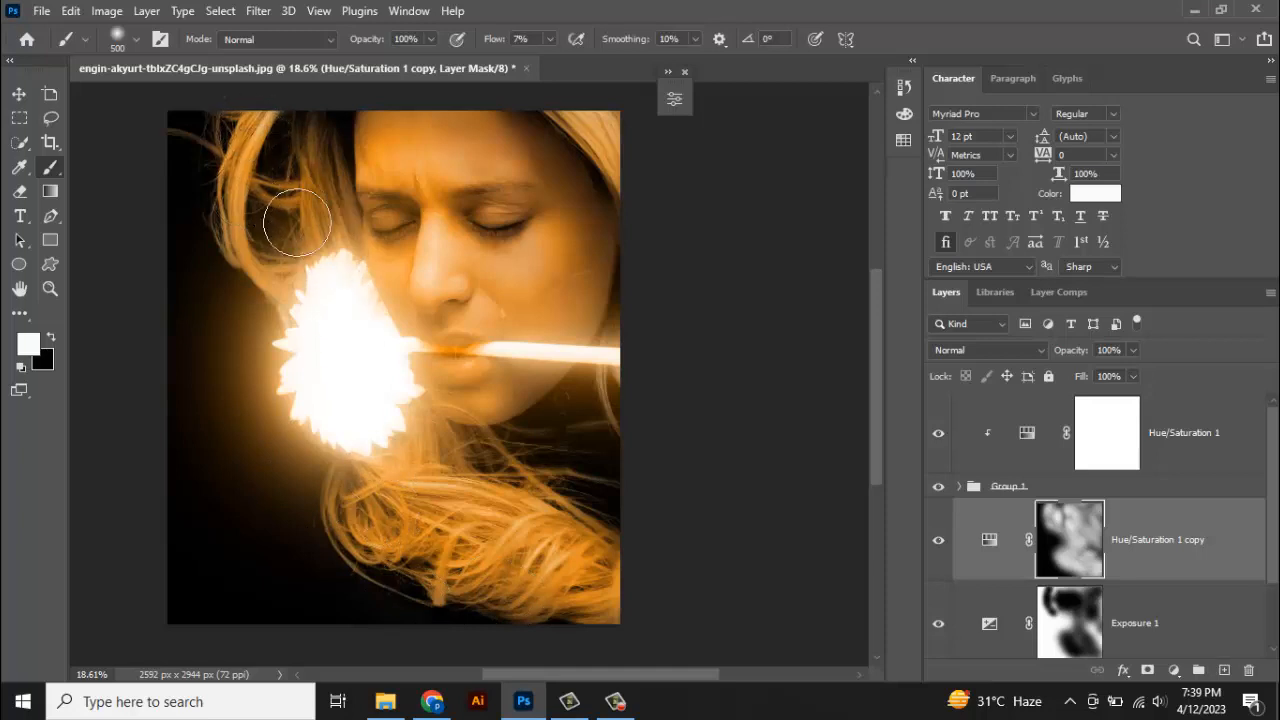
left_click_drag(437, 429, 505, 442)
left_click(28, 94)
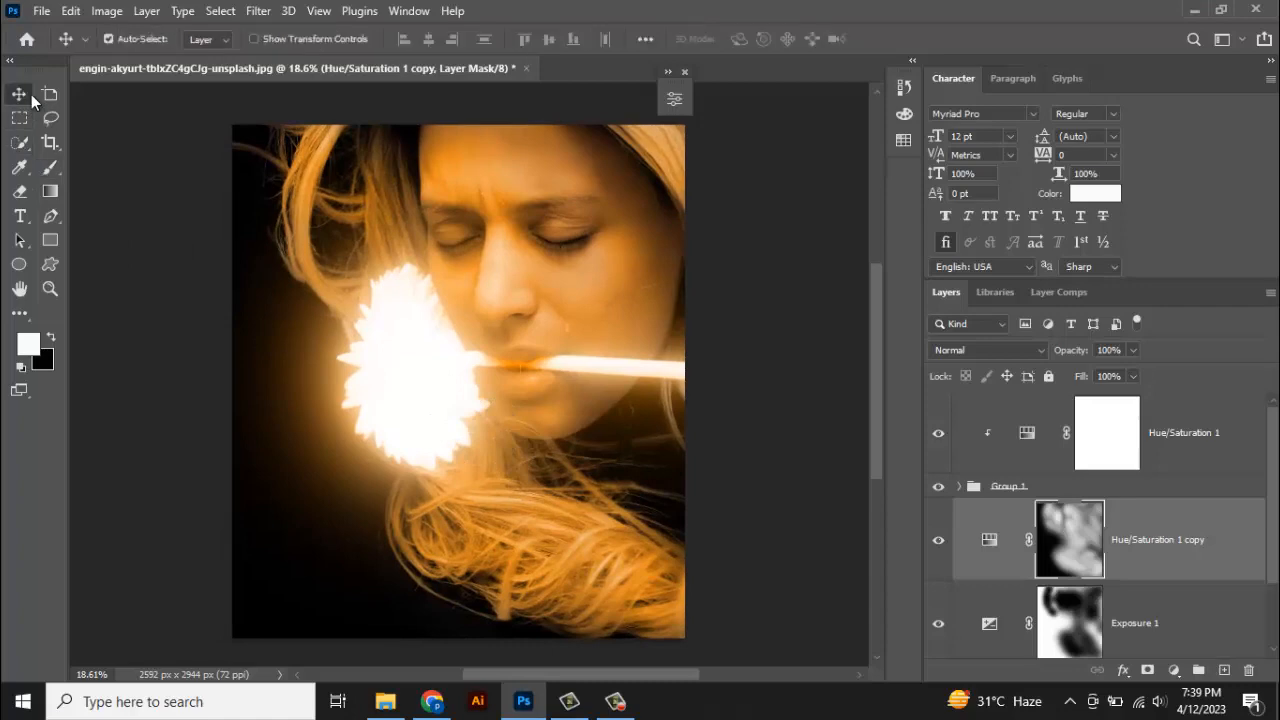